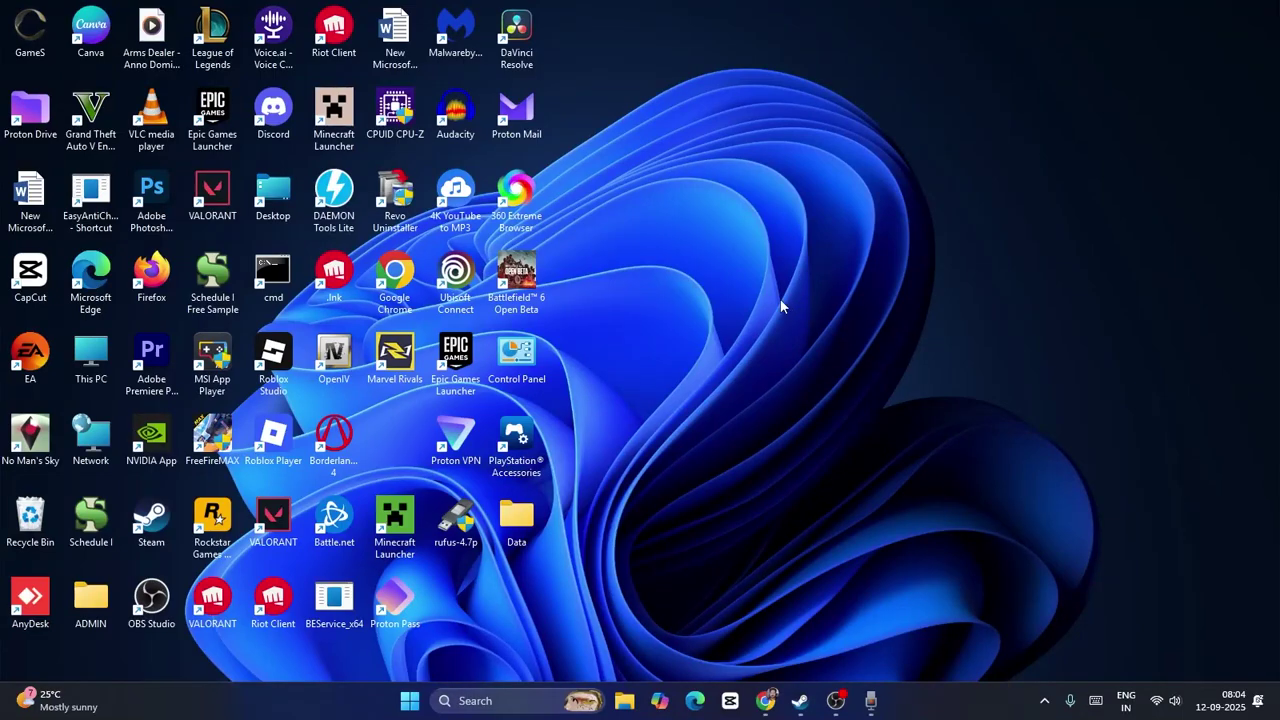
Open Windows Security and go to the antivirus exclusions list in the virus and threat protection settings
{"action": "left_click", "coordinate": [800, 700]}
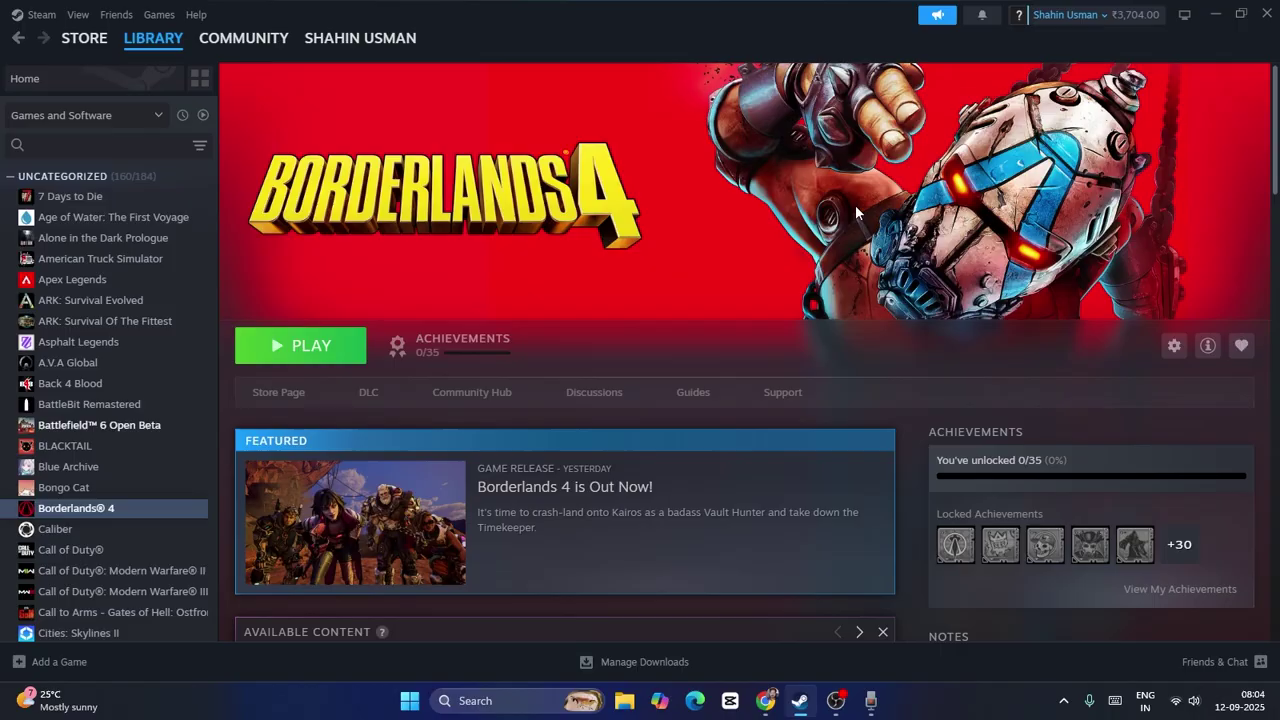
{"action": "left_click", "coordinate": [1216, 15]}
{"action": "left_click", "coordinate": [529, 700]}
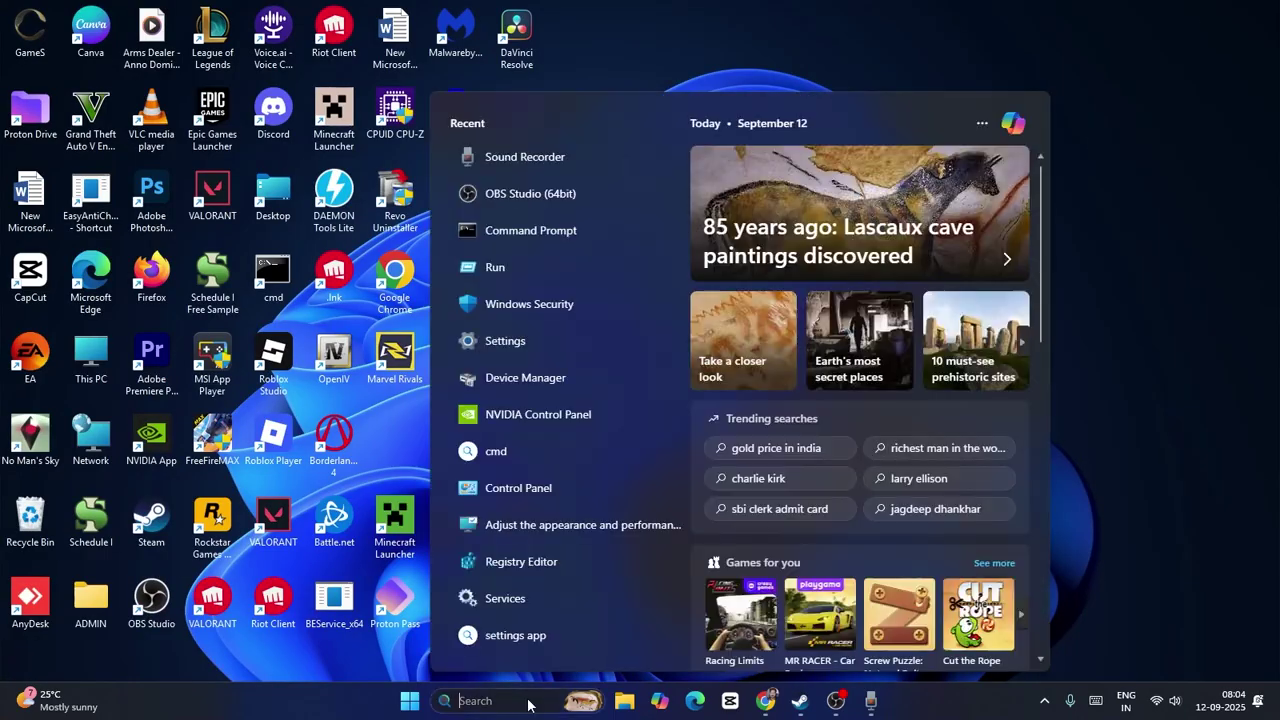
{"action": "type", "text": "windows"}
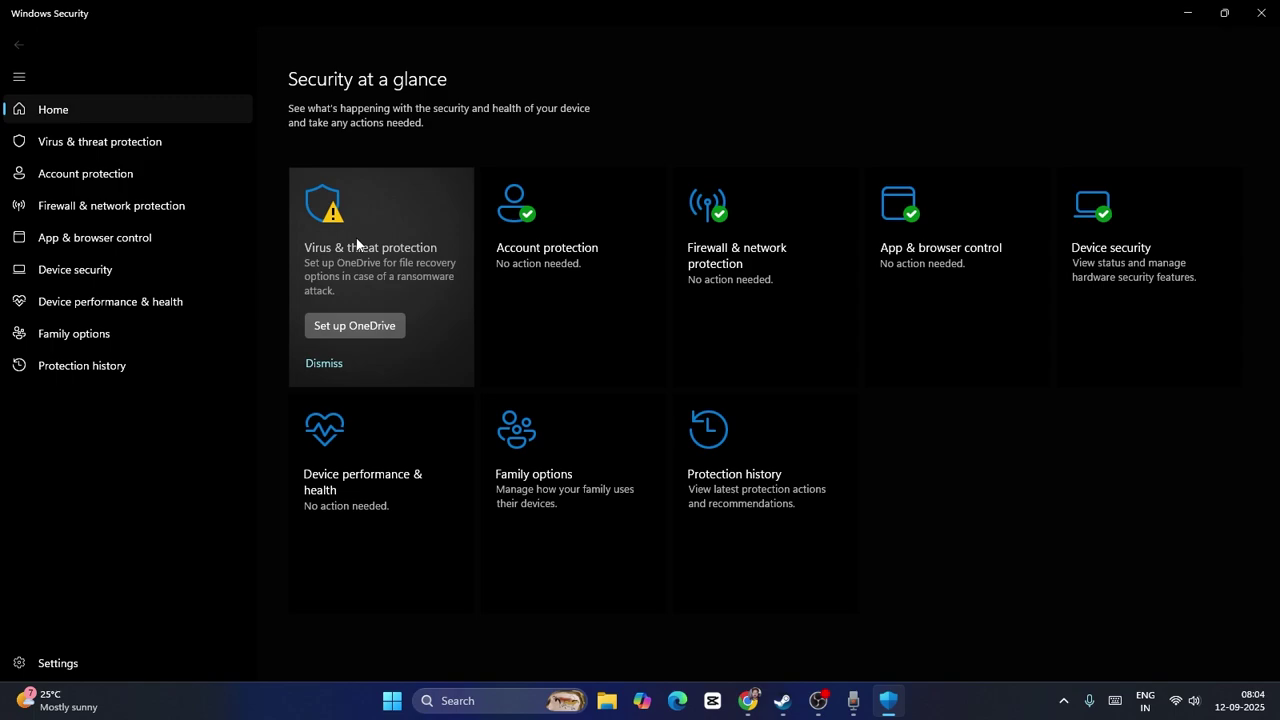
{"action": "left_click", "coordinate": [370, 248]}
{"action": "scroll", "coordinate": [540, 270], "scroll_direction": "down", "scroll_amount": 3}
{"action": "scroll", "coordinate": [540, 270], "scroll_direction": "down", "scroll_amount": 1}
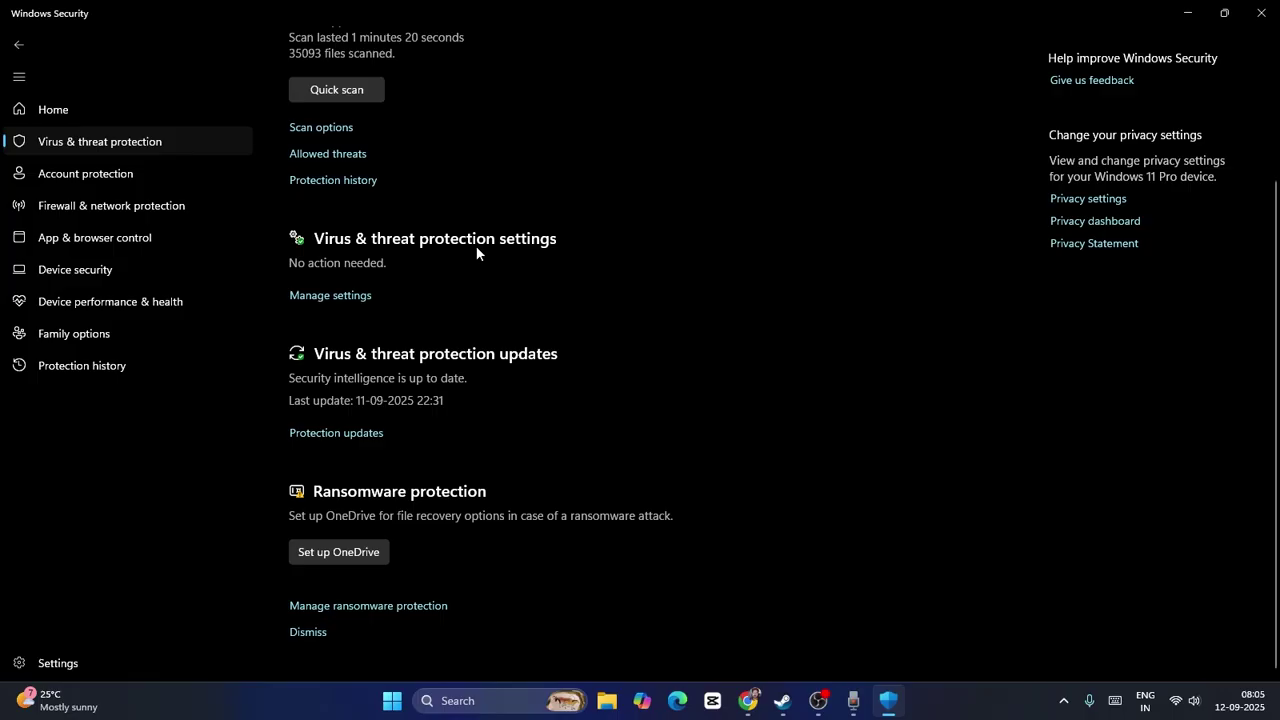
{"action": "left_click", "coordinate": [331, 295]}
{"action": "scroll", "coordinate": [464, 294], "scroll_direction": "down", "scroll_amount": 6}
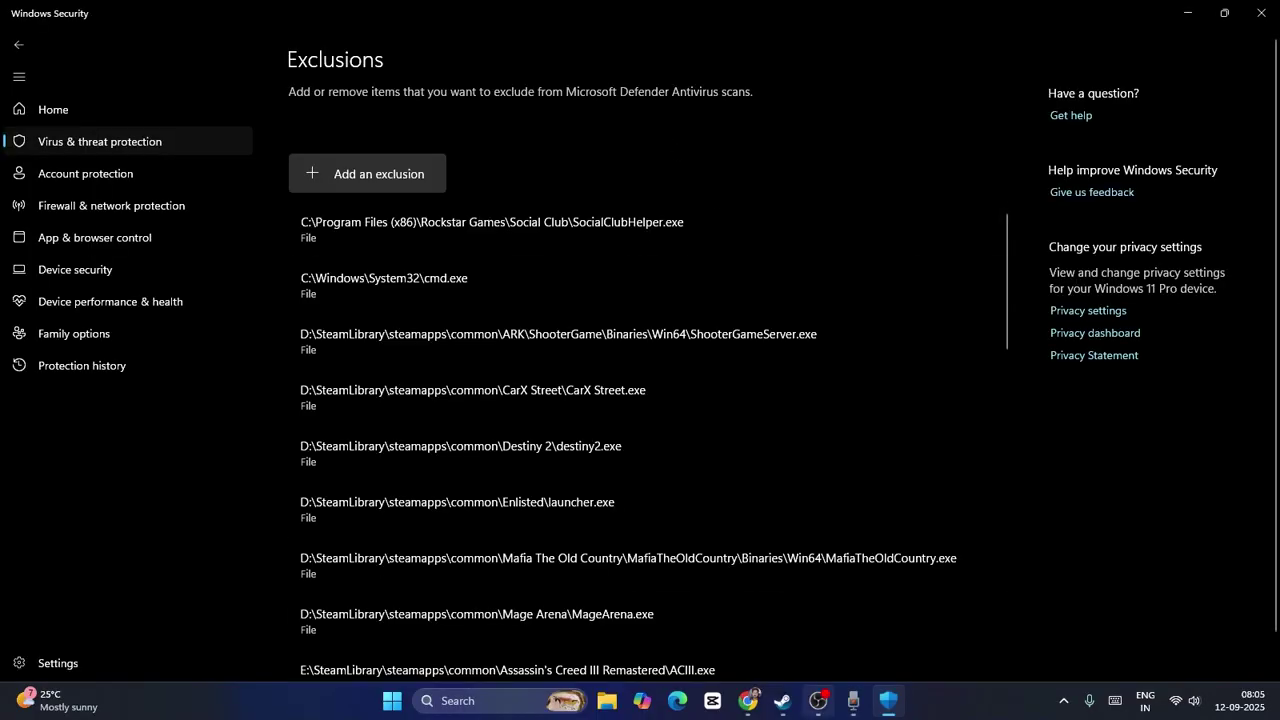
Switch to Steam and browse the local files of Borderlands 4 to check its installation folder
{"action": "left_click", "coordinate": [783, 706]}
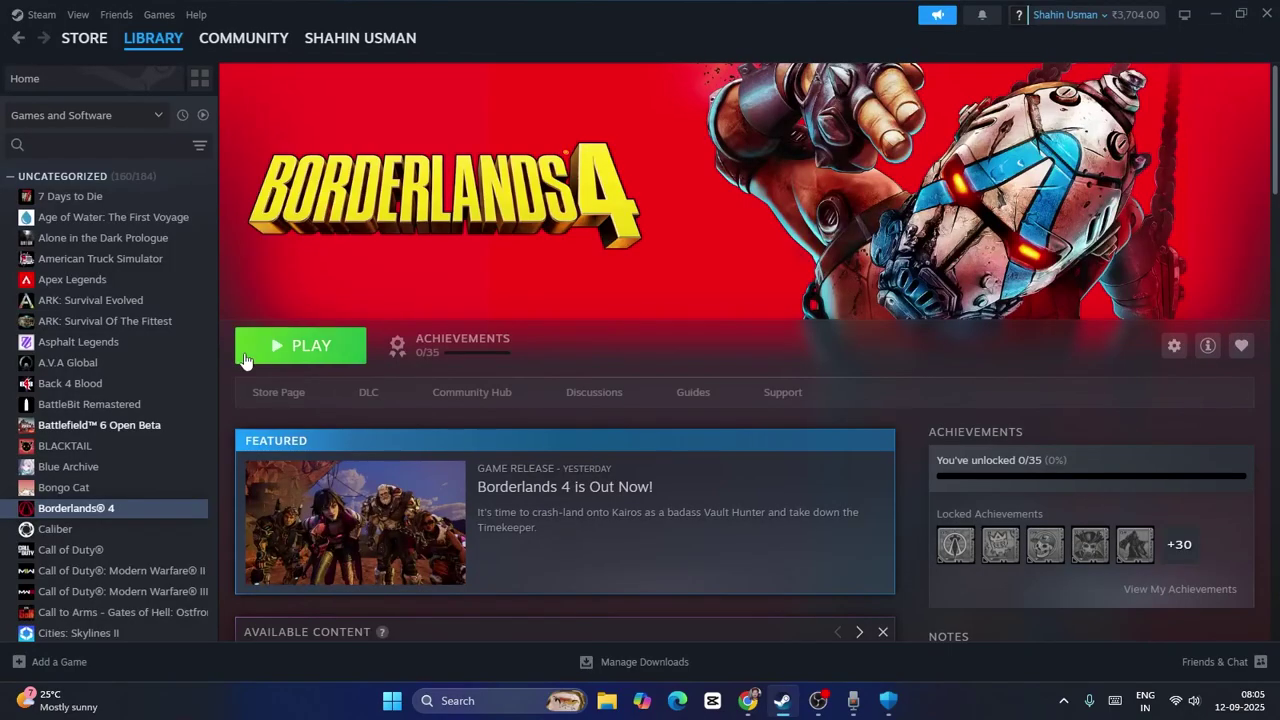
{"action": "right_click", "coordinate": [124, 516]}
{"action": "mouse_move", "coordinate": [157, 606]}
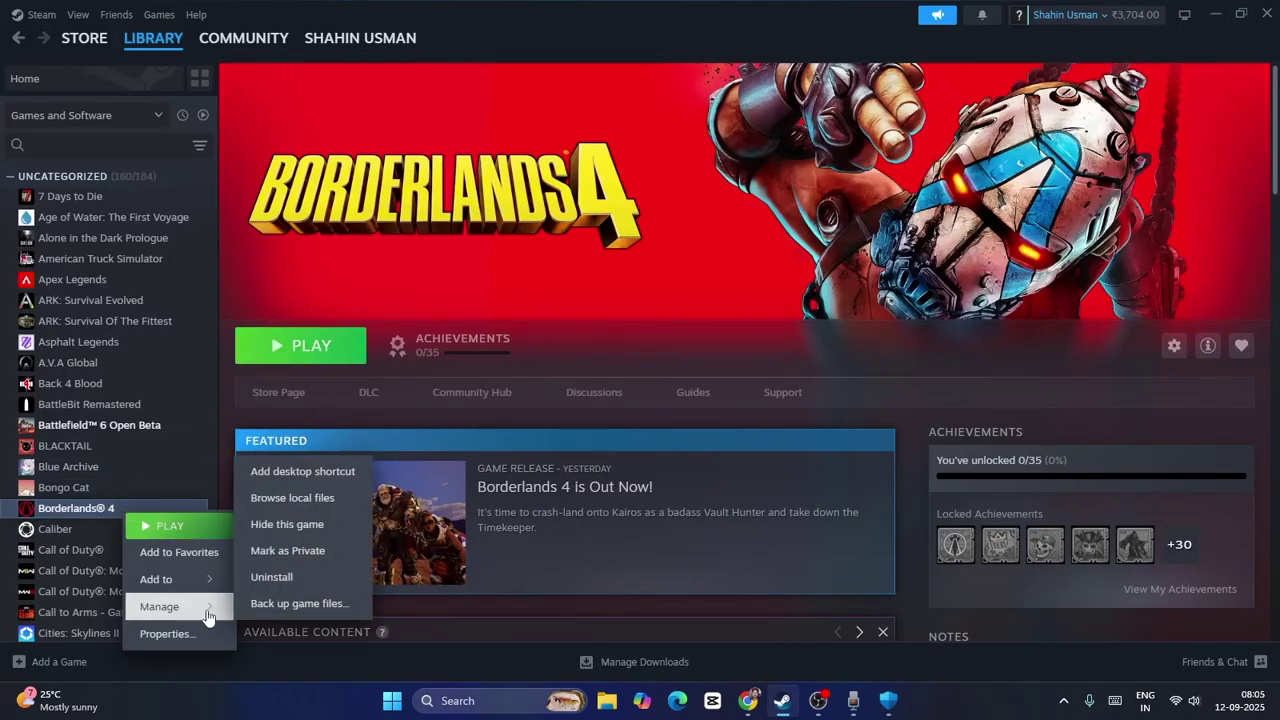
{"action": "left_click", "coordinate": [299, 498]}
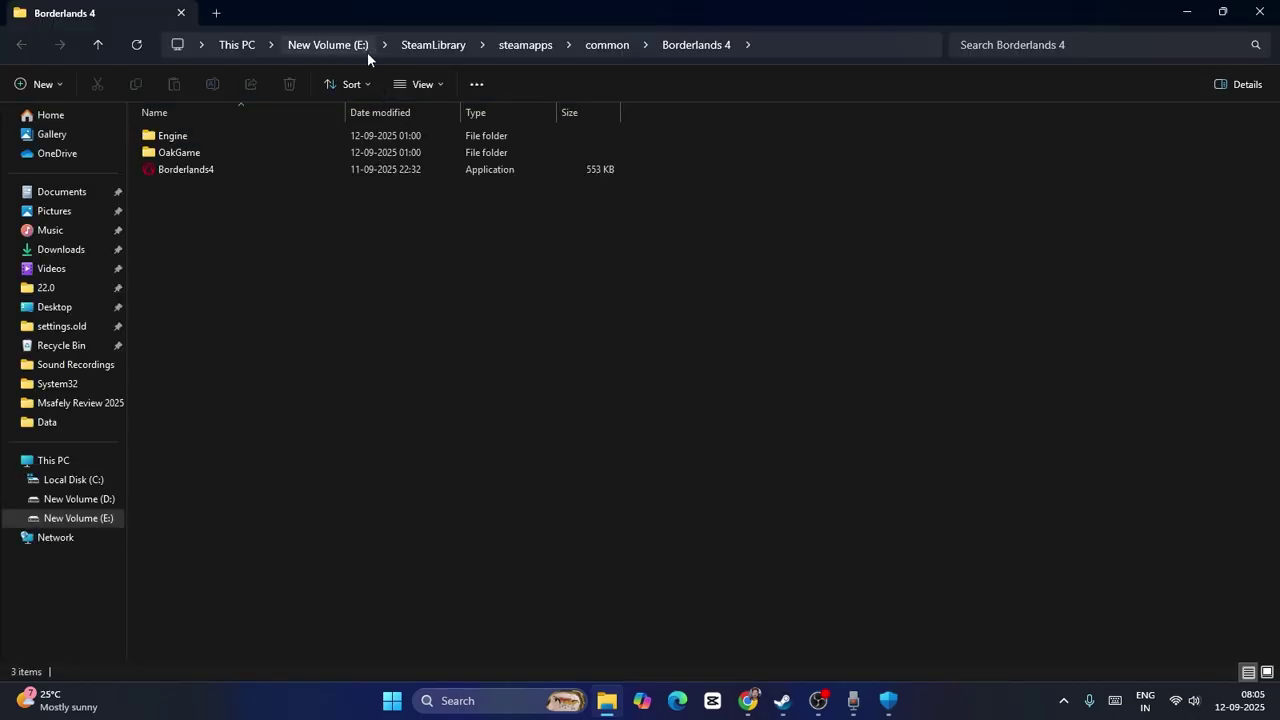
{"action": "left_click", "coordinate": [1259, 12]}
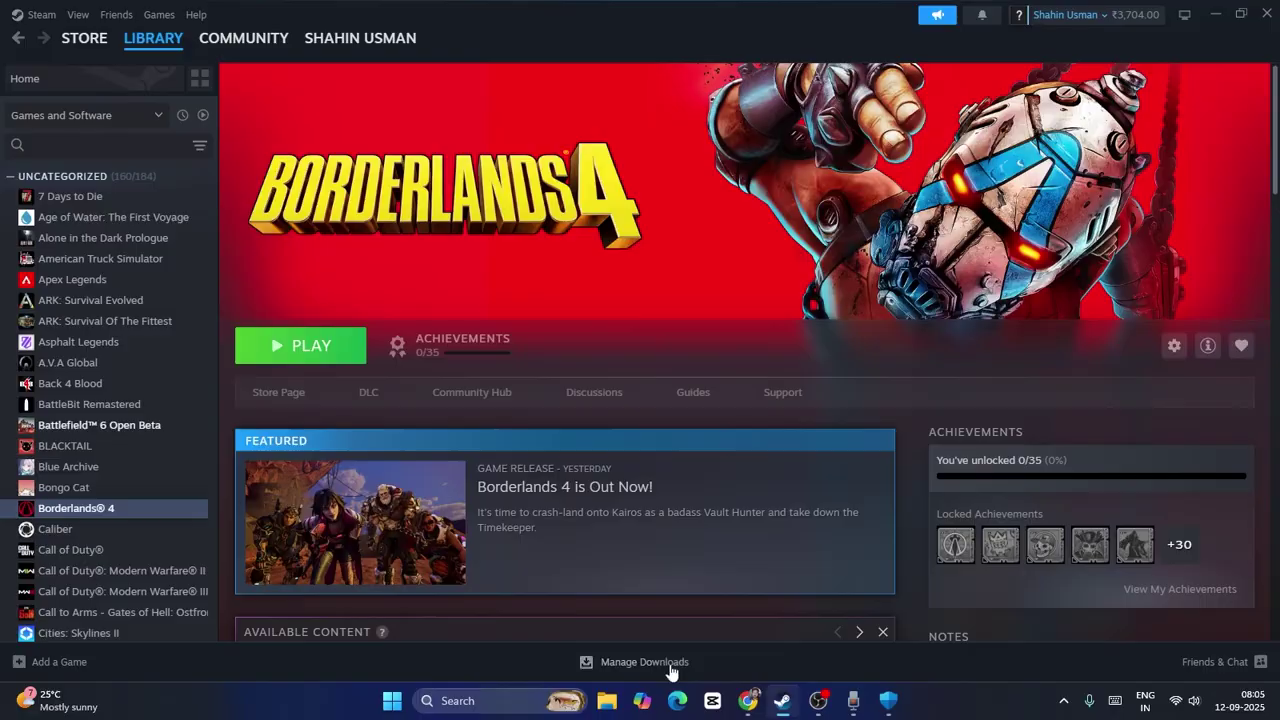
In Windows Security, add a file exclusion for the Borderlands4 application in E:\SteamLibrary\steamapps\common\Borderlands 4
{"action": "left_click", "coordinate": [888, 700]}
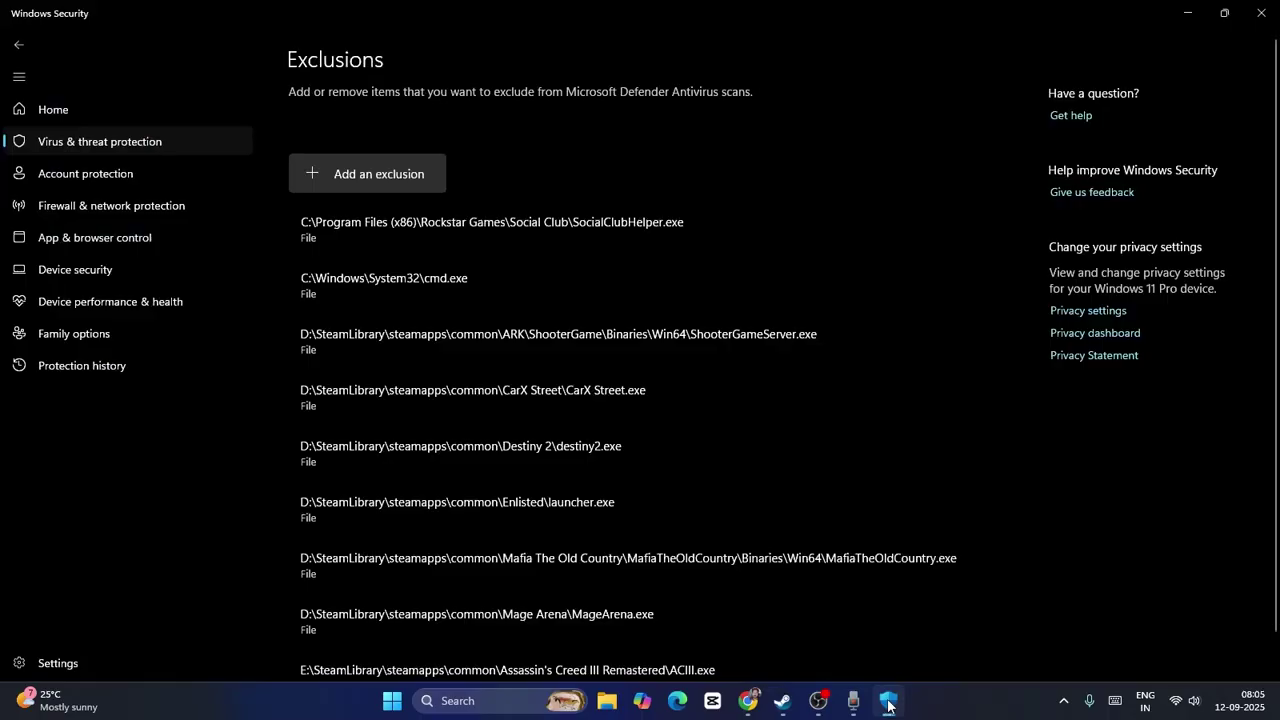
{"action": "left_click", "coordinate": [346, 175]}
{"action": "left_click", "coordinate": [356, 202]}
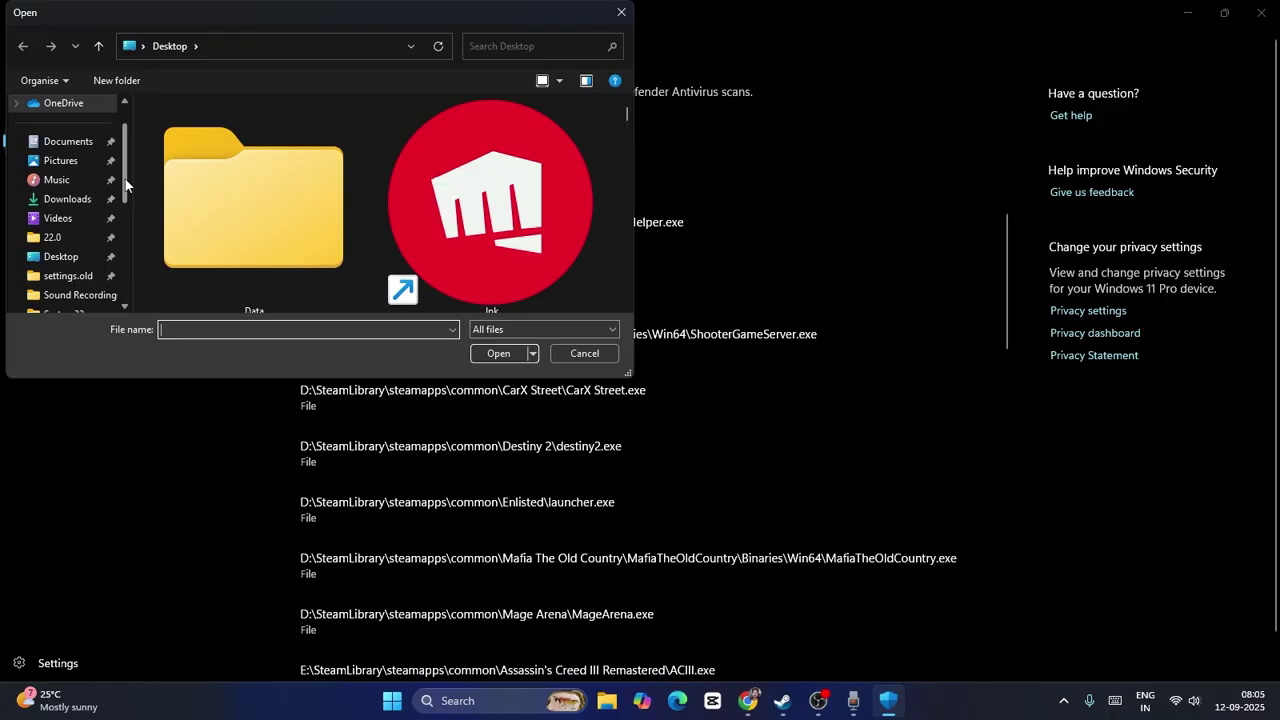
{"action": "scroll", "coordinate": [126, 185], "scroll_direction": "down", "scroll_amount": 3}
{"action": "left_click", "coordinate": [30, 276]}
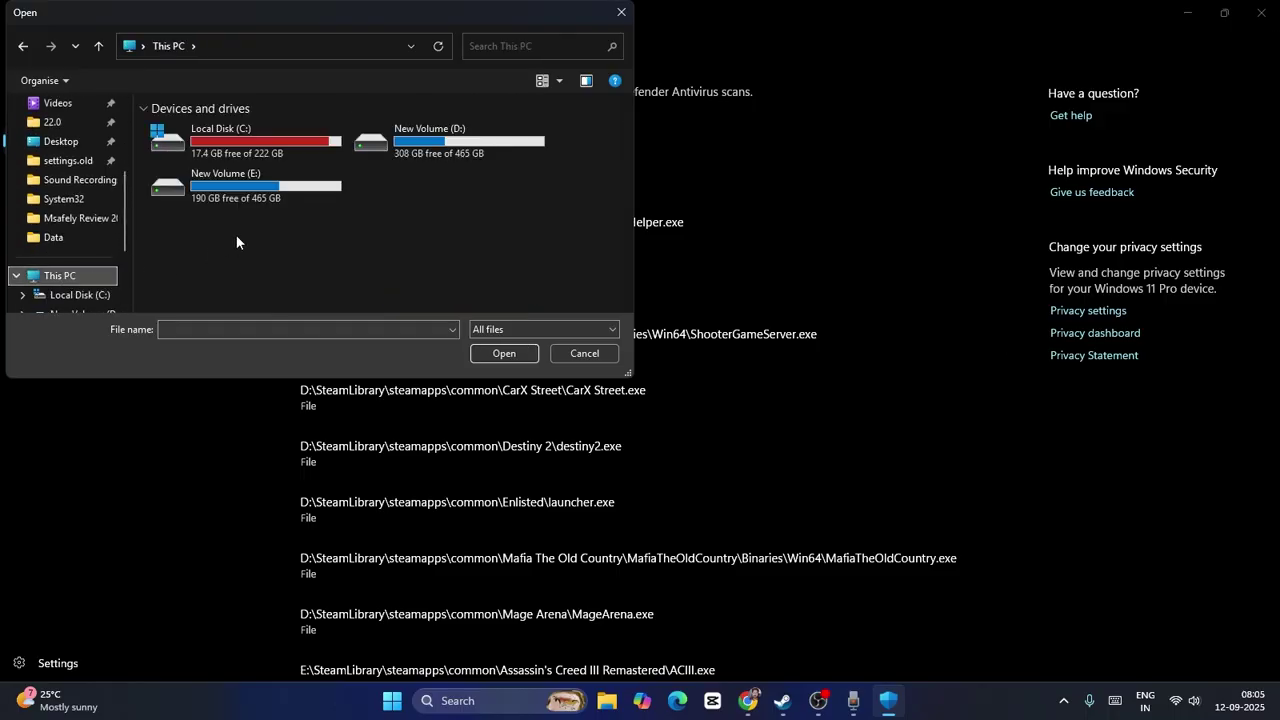
{"action": "double_click", "coordinate": [284, 198]}
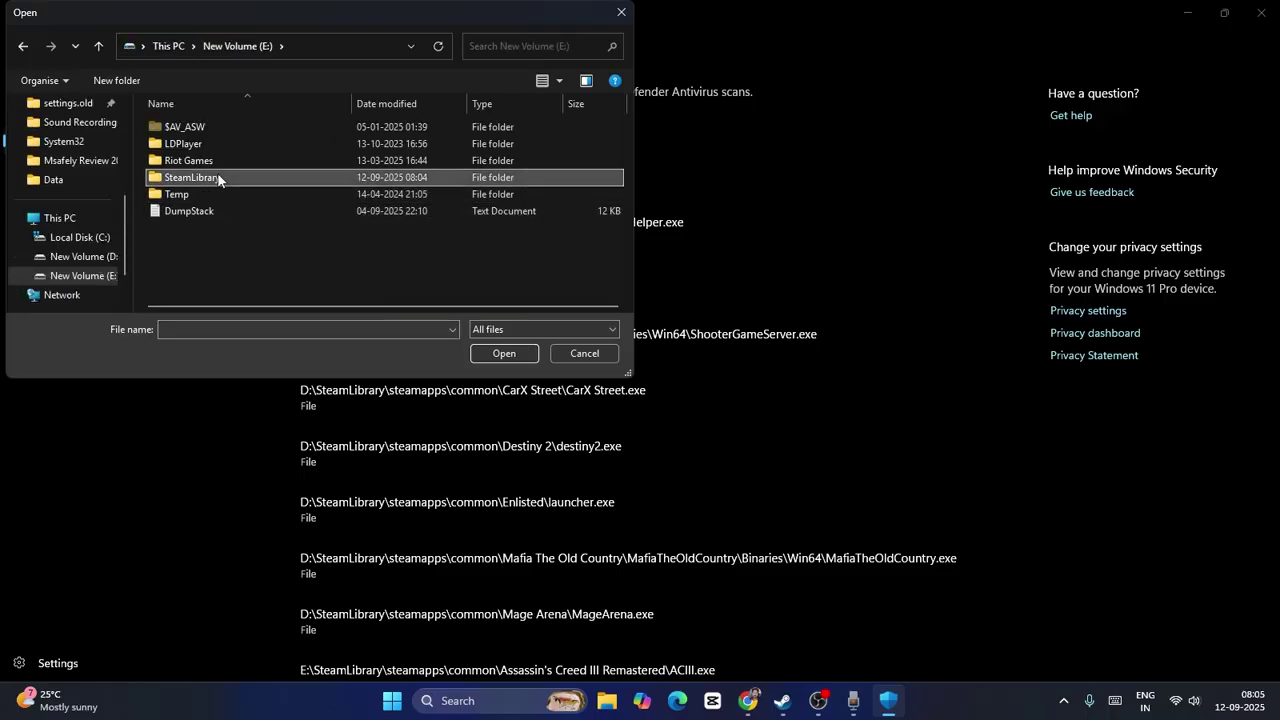
{"action": "double_click", "coordinate": [218, 179]}
{"action": "double_click", "coordinate": [212, 128]}
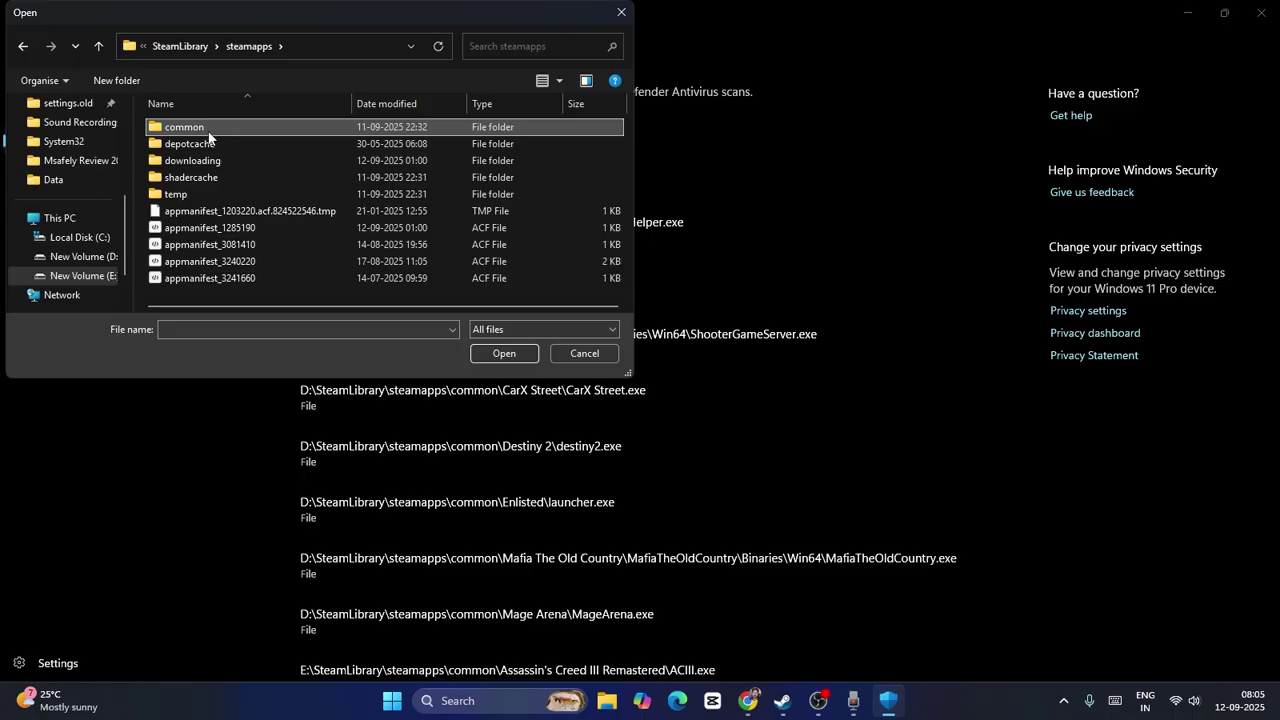
{"action": "double_click", "coordinate": [209, 133]}
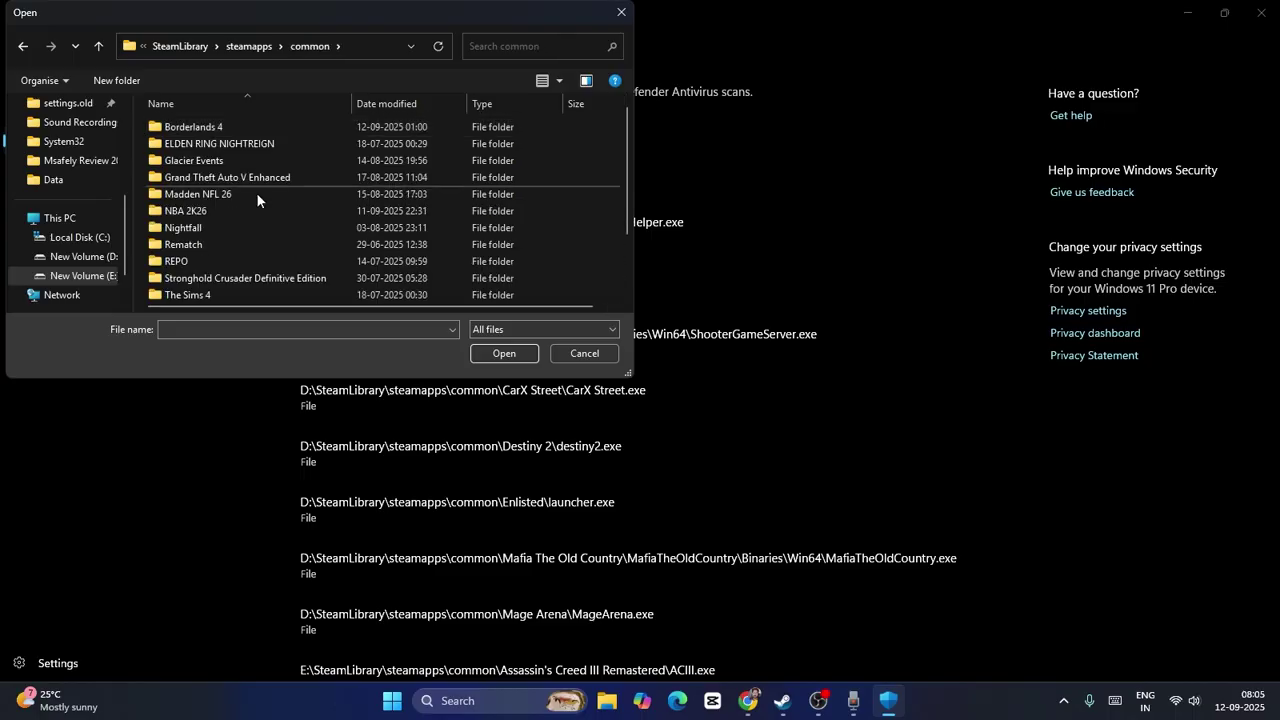
{"action": "double_click", "coordinate": [217, 128]}
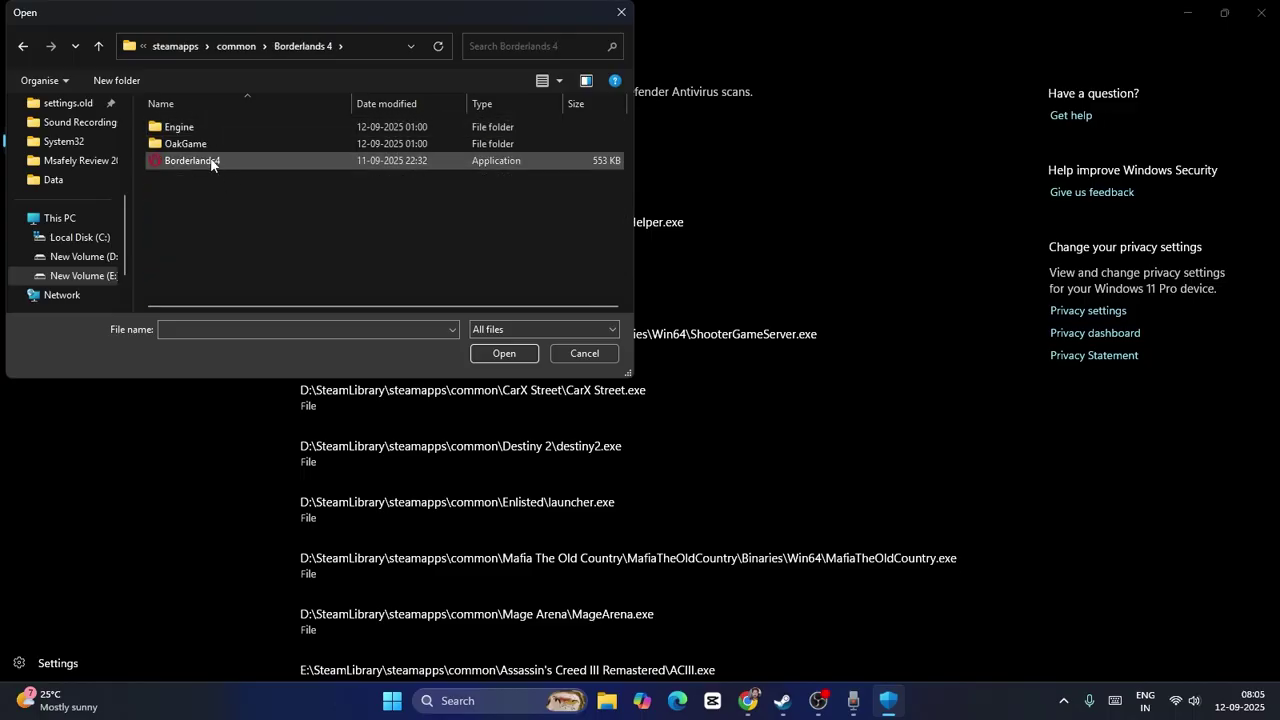
{"action": "left_click", "coordinate": [211, 162]}
{"action": "left_click", "coordinate": [520, 352]}
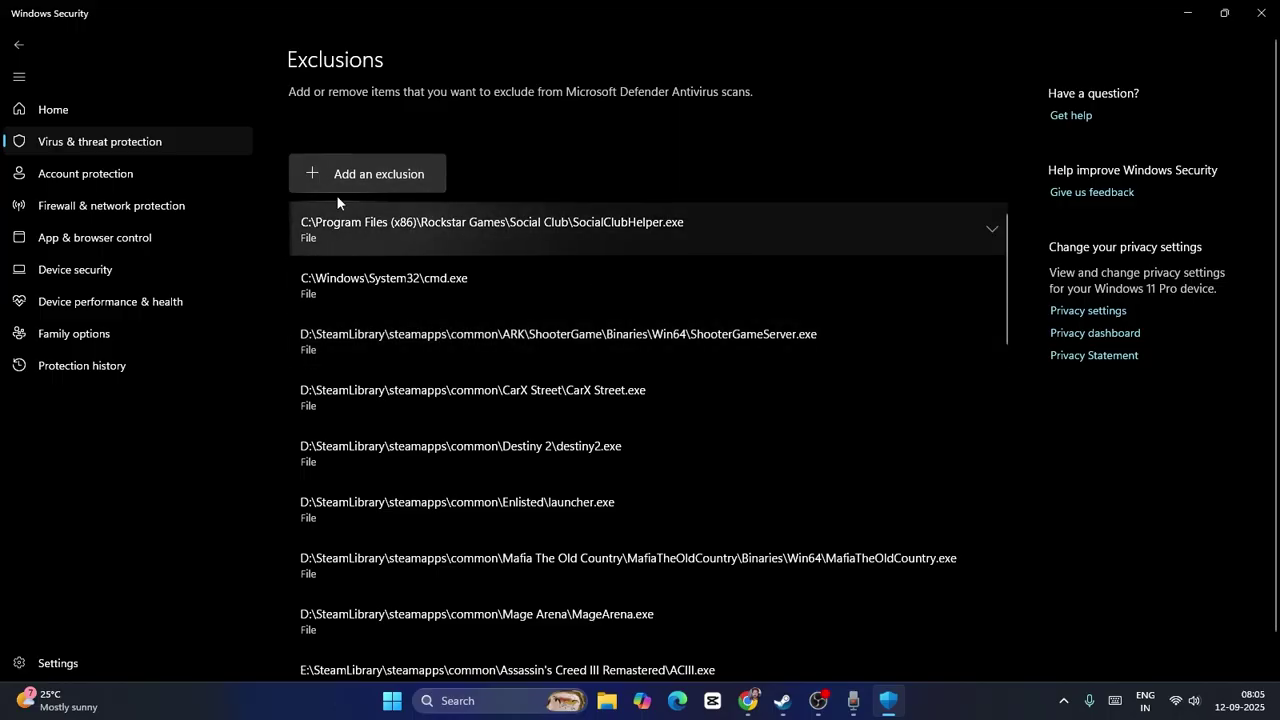
Add another file exclusion for the Borderlands4 application in the game's OakGame\Binaries\Win64 folder, and close Windows Security
{"action": "left_click", "coordinate": [312, 176]}
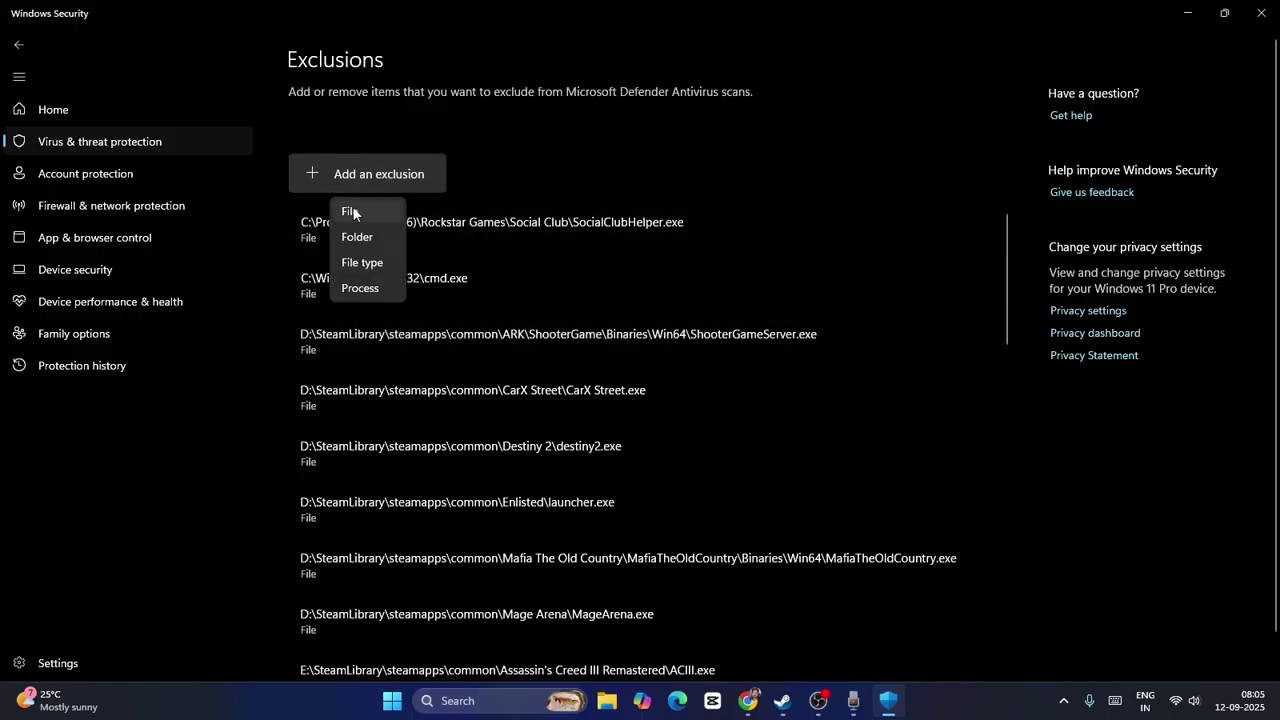
{"action": "left_click", "coordinate": [345, 210]}
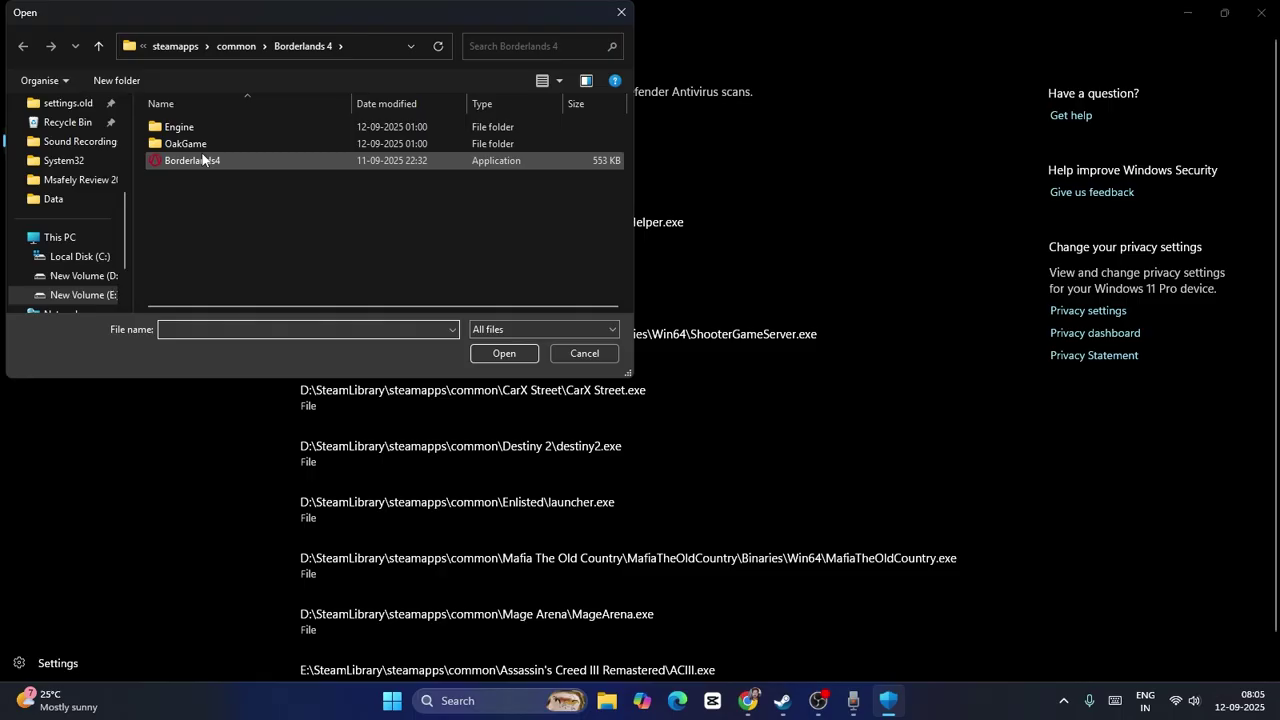
{"action": "double_click", "coordinate": [192, 142]}
{"action": "double_click", "coordinate": [192, 133]}
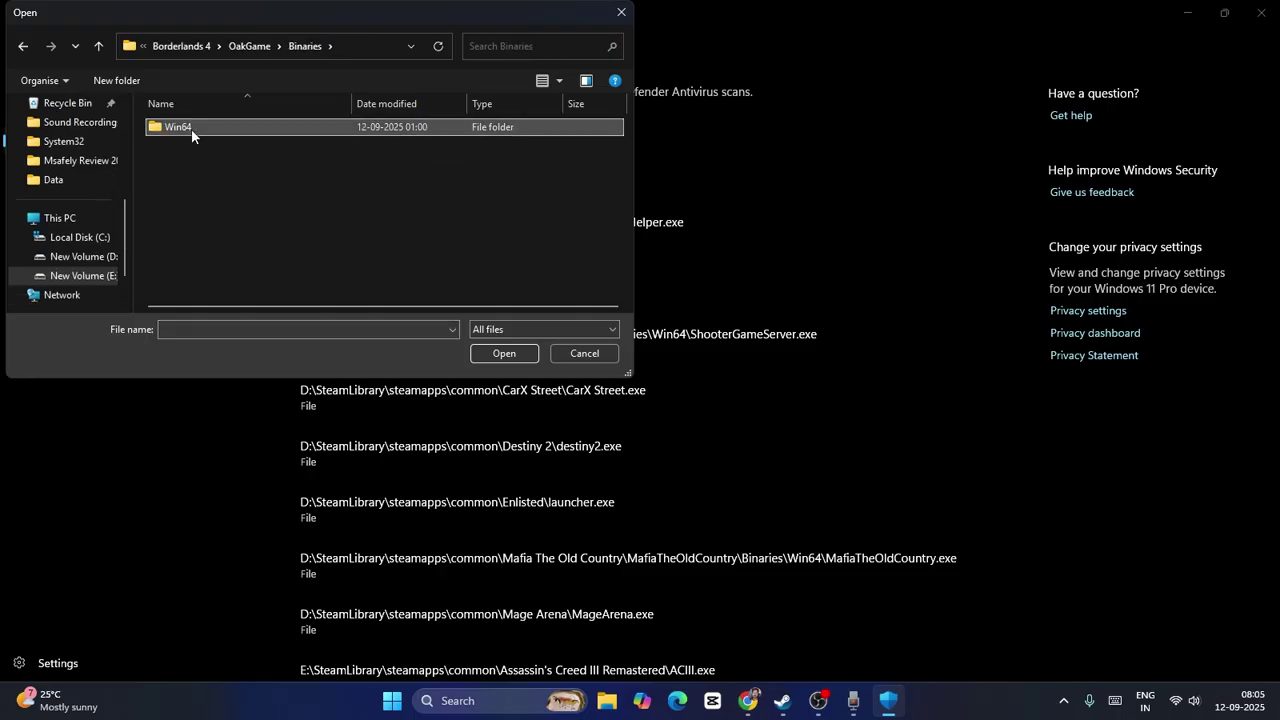
{"action": "double_click", "coordinate": [191, 129]}
{"action": "scroll", "coordinate": [630, 210], "scroll_direction": "down", "scroll_amount": 1}
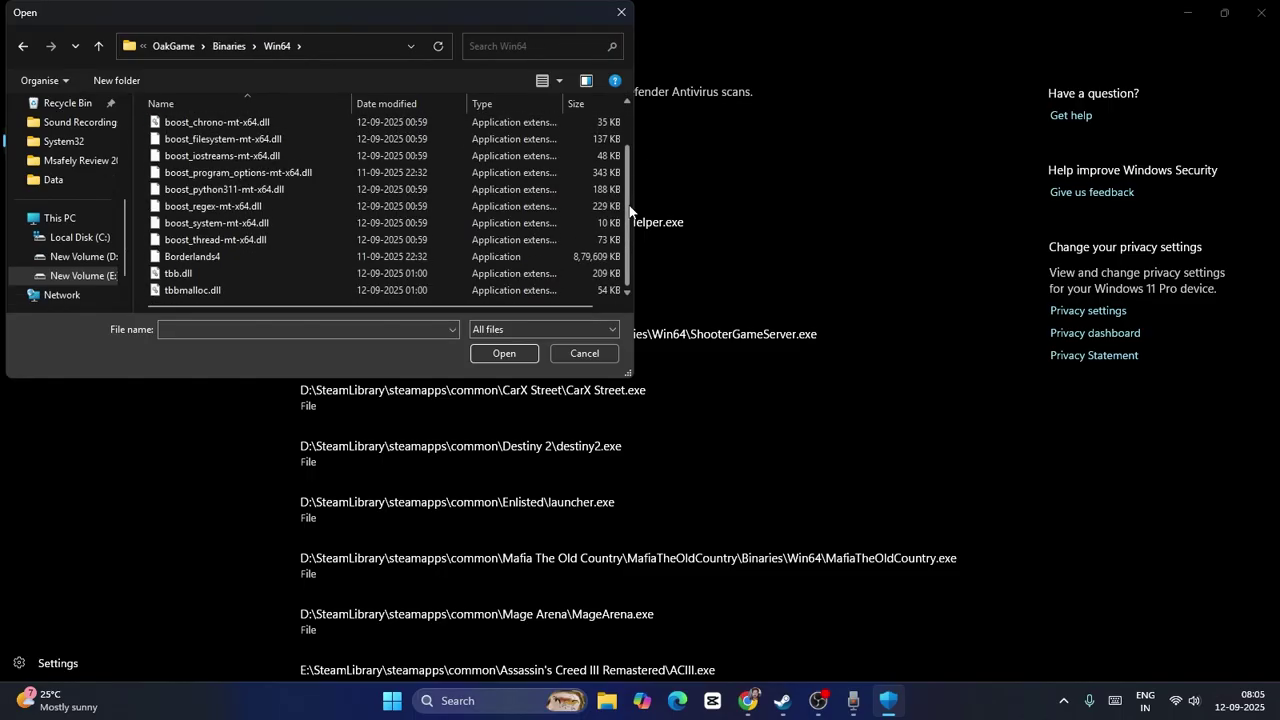
{"action": "scroll", "coordinate": [630, 200], "scroll_direction": "up", "scroll_amount": 1}
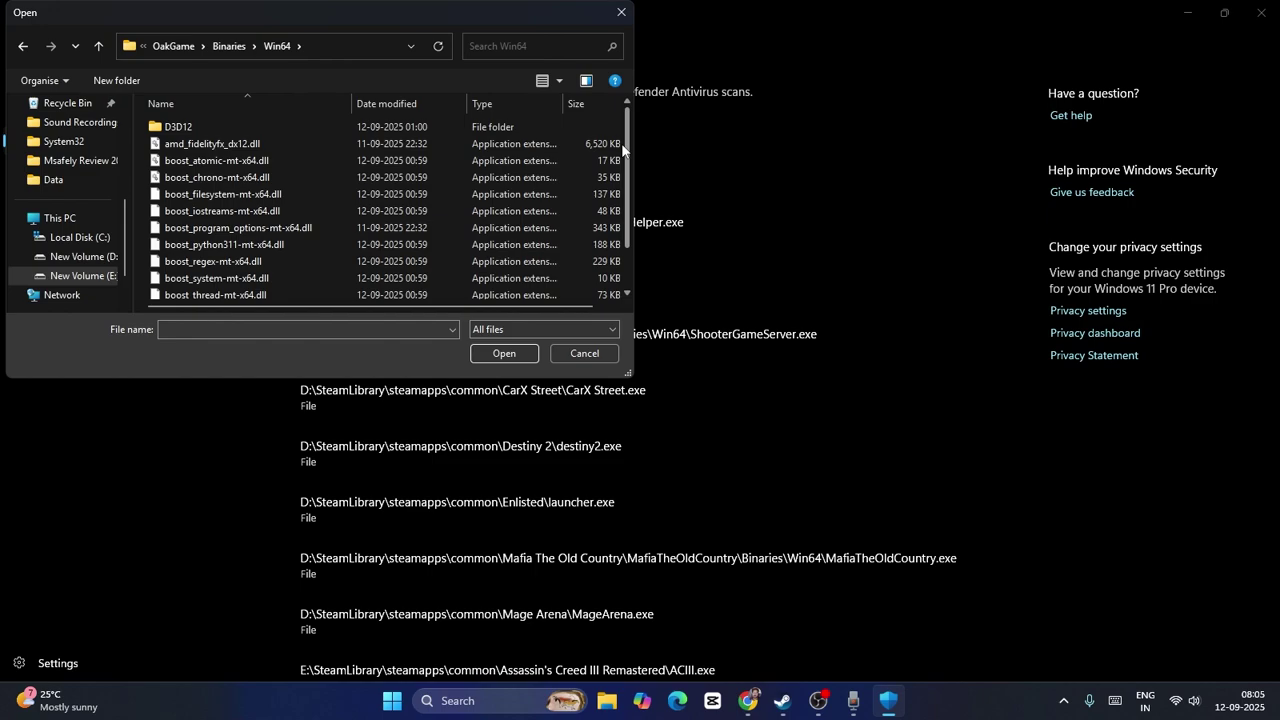
{"action": "scroll", "coordinate": [630, 200], "scroll_direction": "down", "scroll_amount": 1}
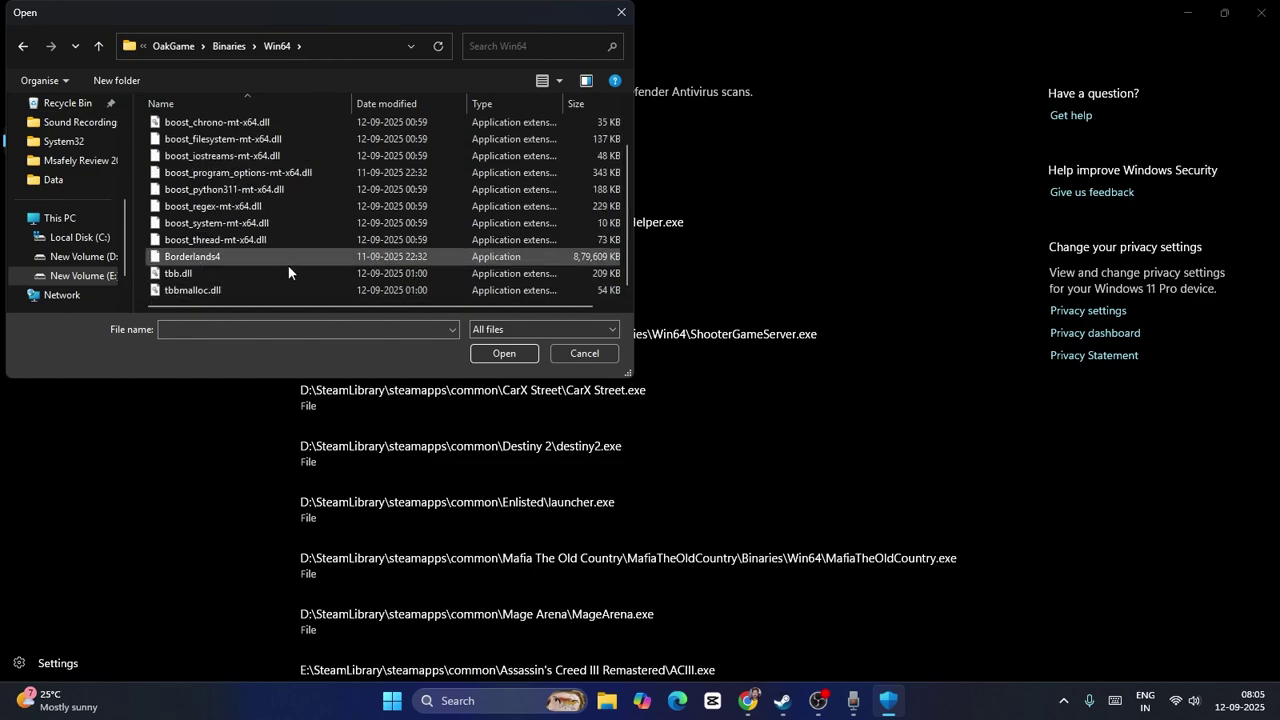
{"action": "left_click", "coordinate": [214, 256]}
{"action": "left_click", "coordinate": [492, 353]}
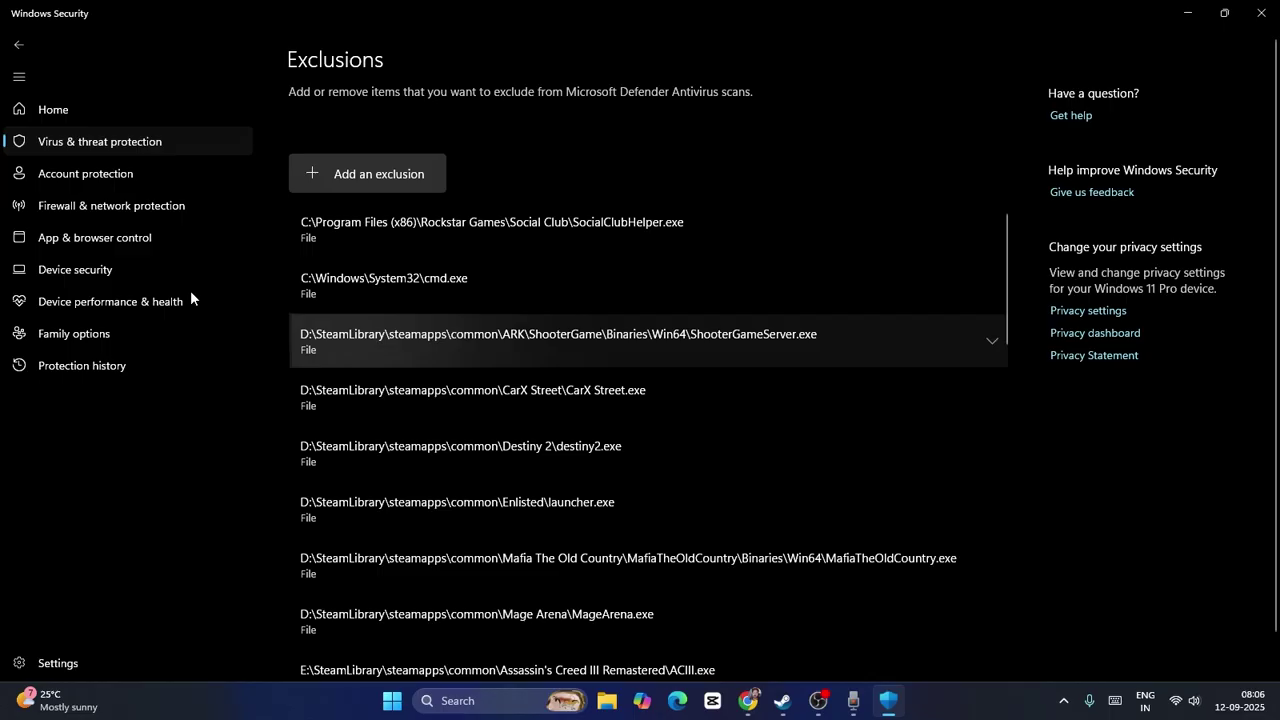
{"action": "left_click", "coordinate": [1259, 14]}
Open Control Panel and go to the Windows Defender Firewall list of allowed applications
{"action": "left_click", "coordinate": [482, 700]}
{"action": "type", "text": "co"}
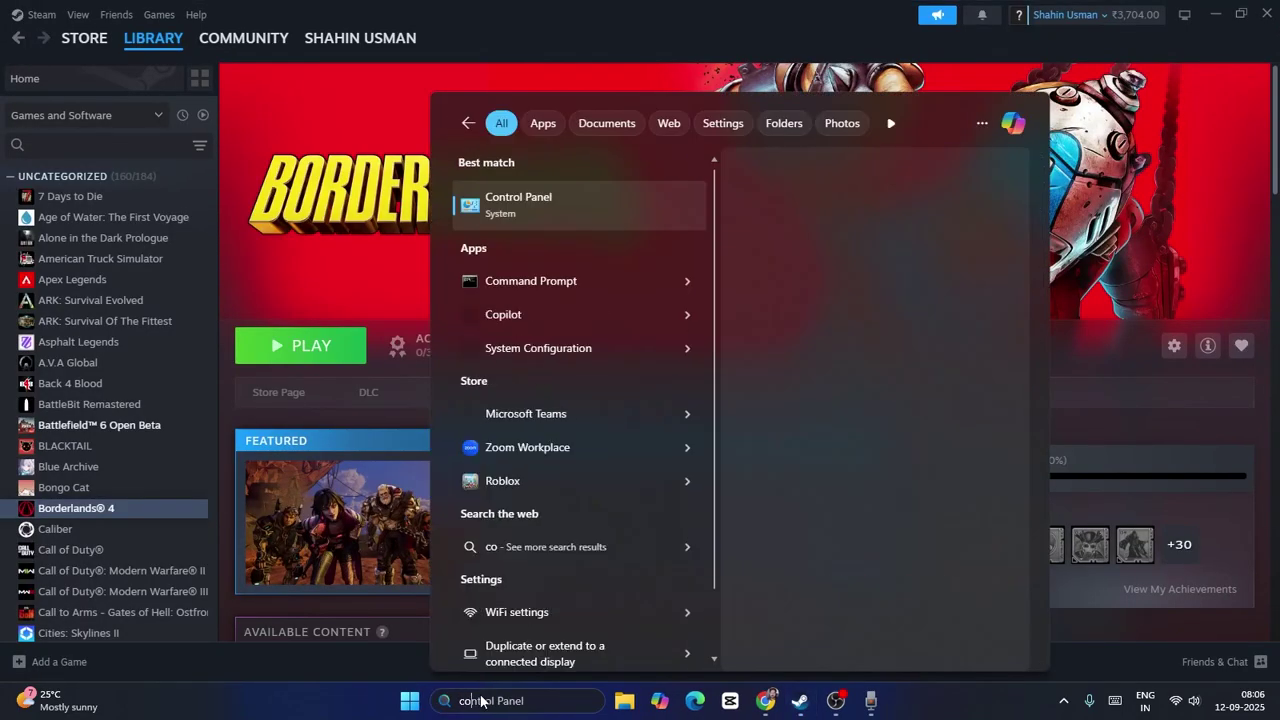
{"action": "type", "text": "ntrol"}
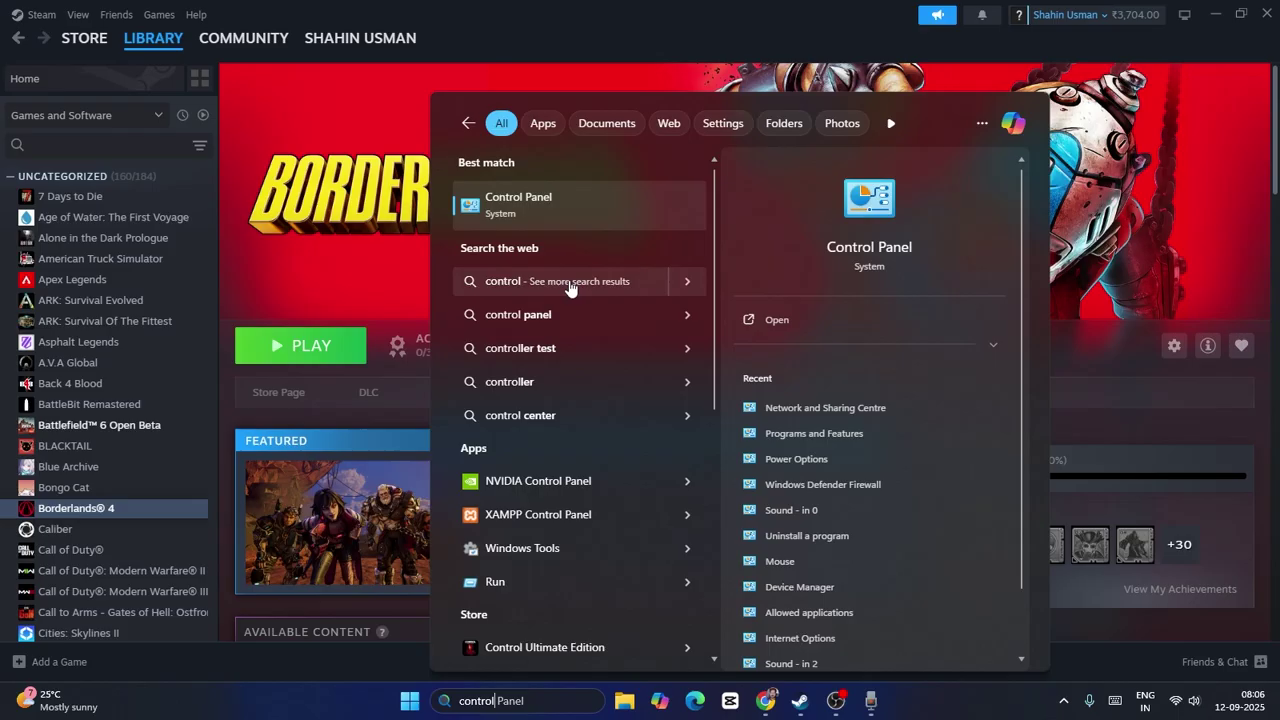
{"action": "left_click", "coordinate": [582, 204]}
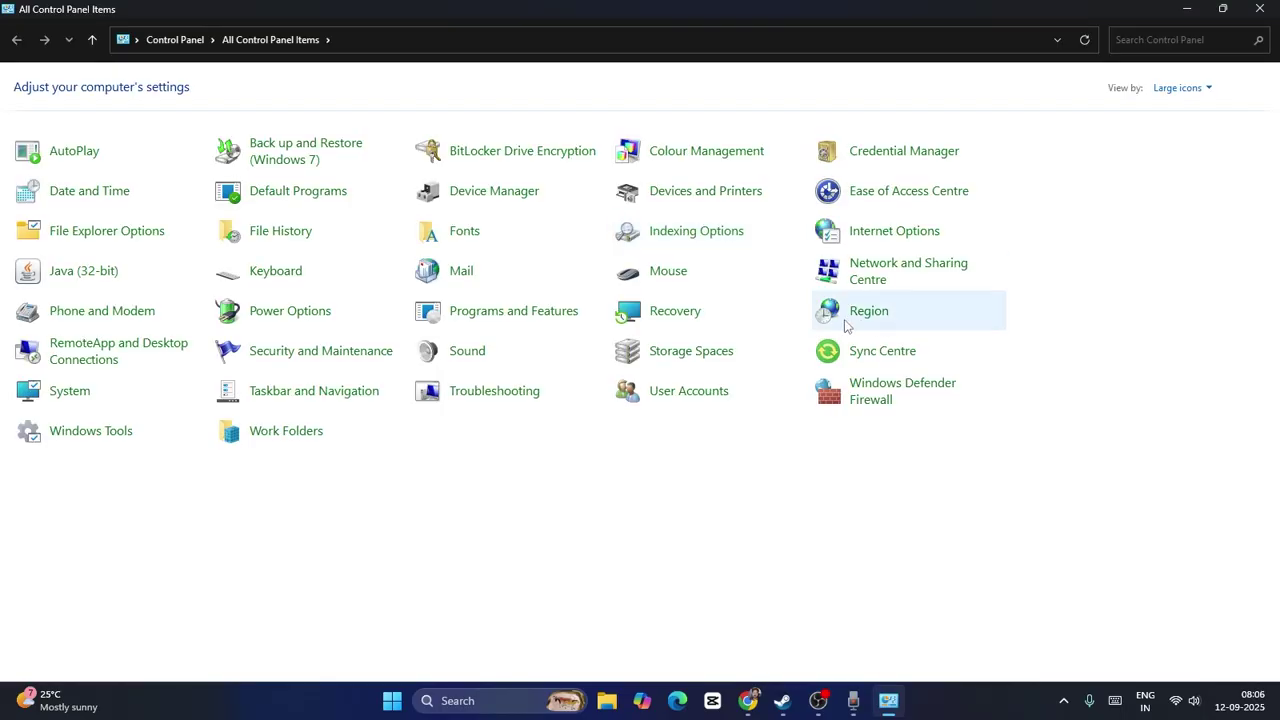
{"action": "left_click", "coordinate": [876, 387]}
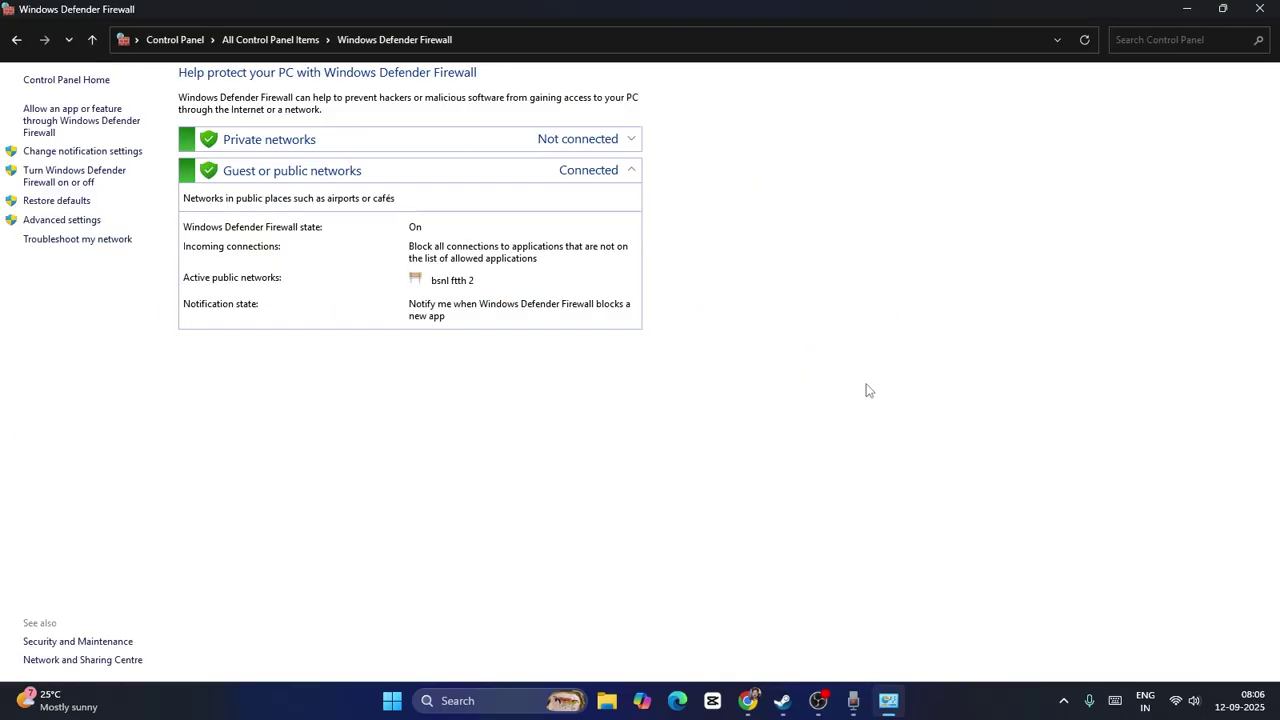
{"action": "left_click", "coordinate": [42, 124]}
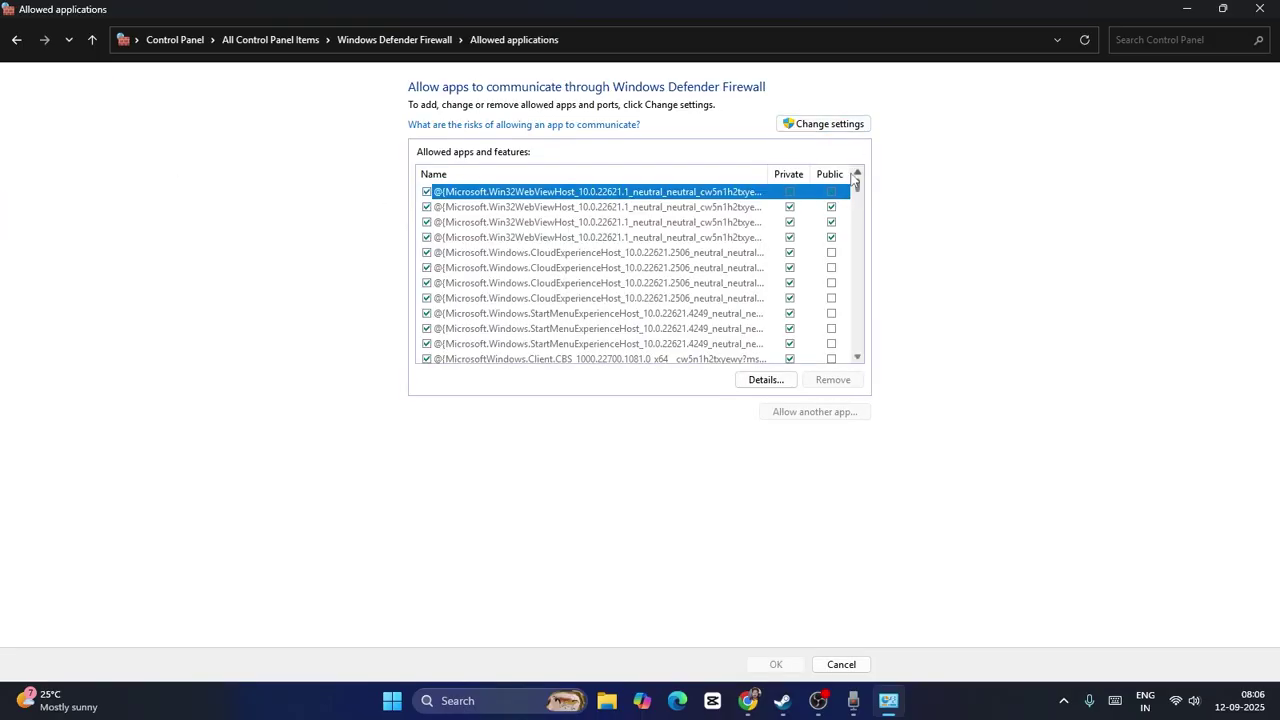
Select Borderlands® 4 in the allowed apps list and unlock the firewall settings for editing
{"action": "left_click_drag", "start_coordinate": [858, 193], "coordinate": [858, 208]}
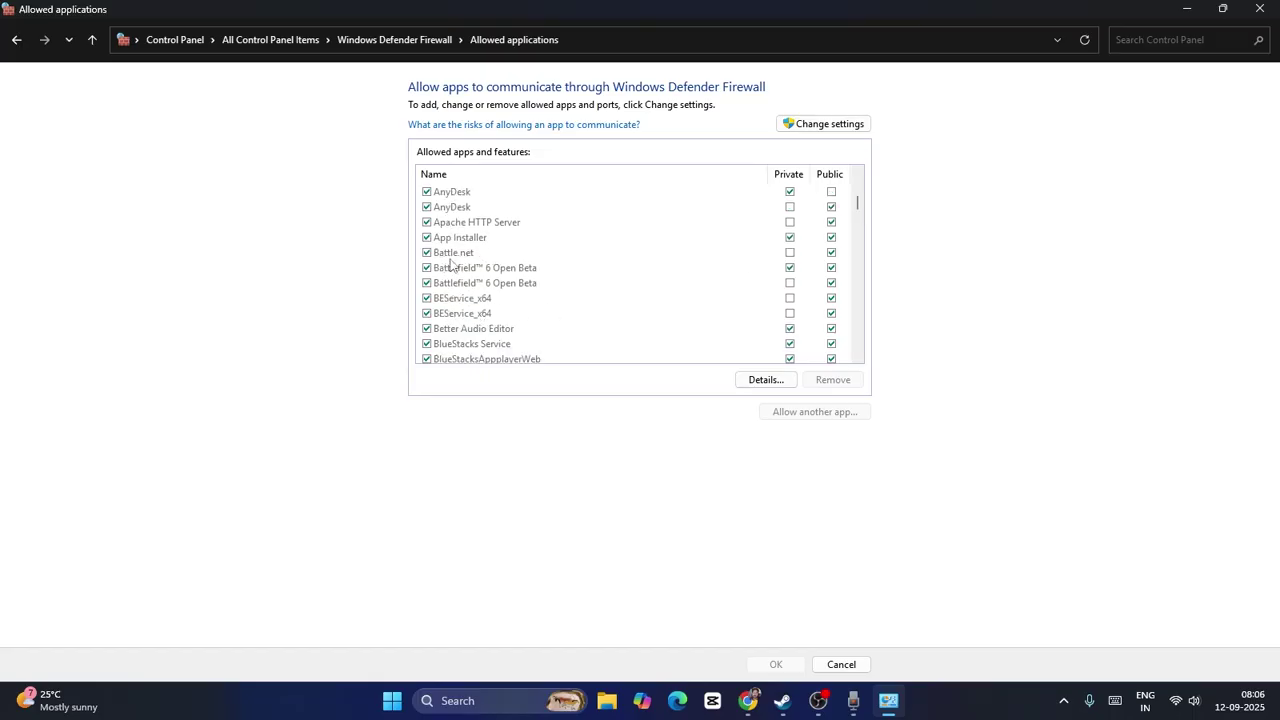
{"action": "scroll", "coordinate": [597, 254], "scroll_direction": "down", "scroll_amount": 1}
{"action": "scroll", "coordinate": [597, 254], "scroll_direction": "down", "scroll_amount": 1}
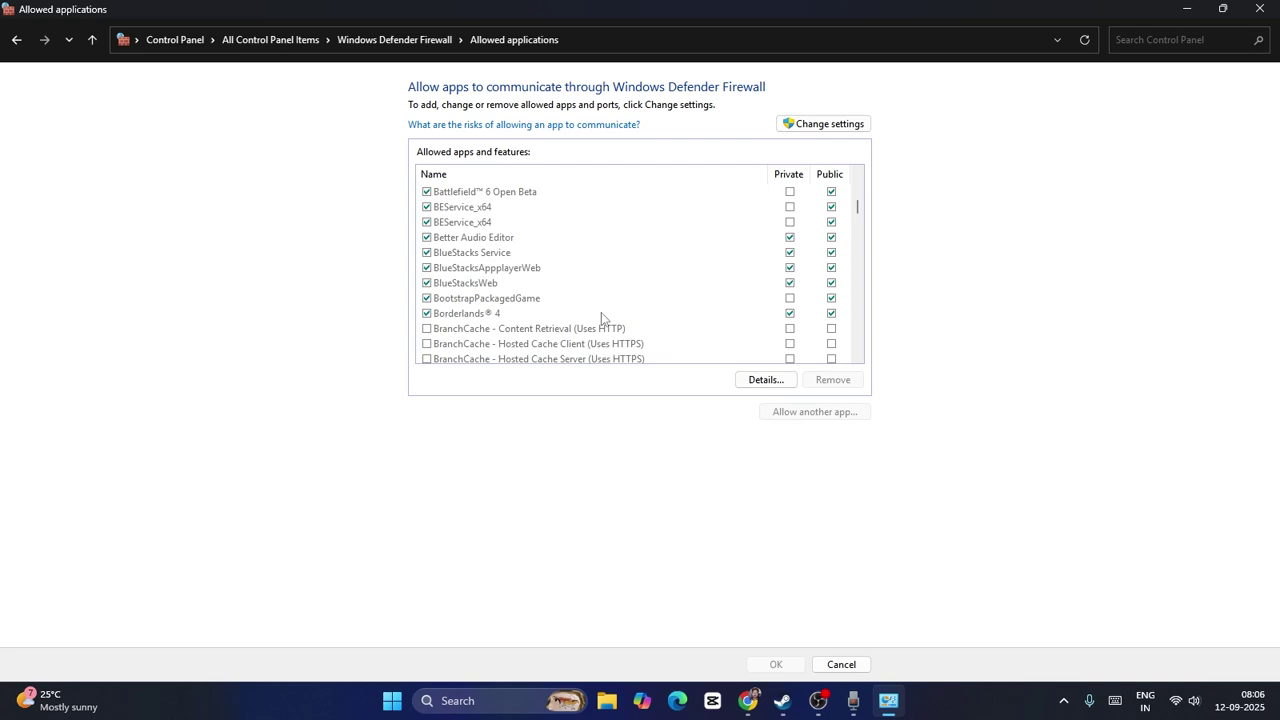
{"action": "left_click", "coordinate": [790, 300]}
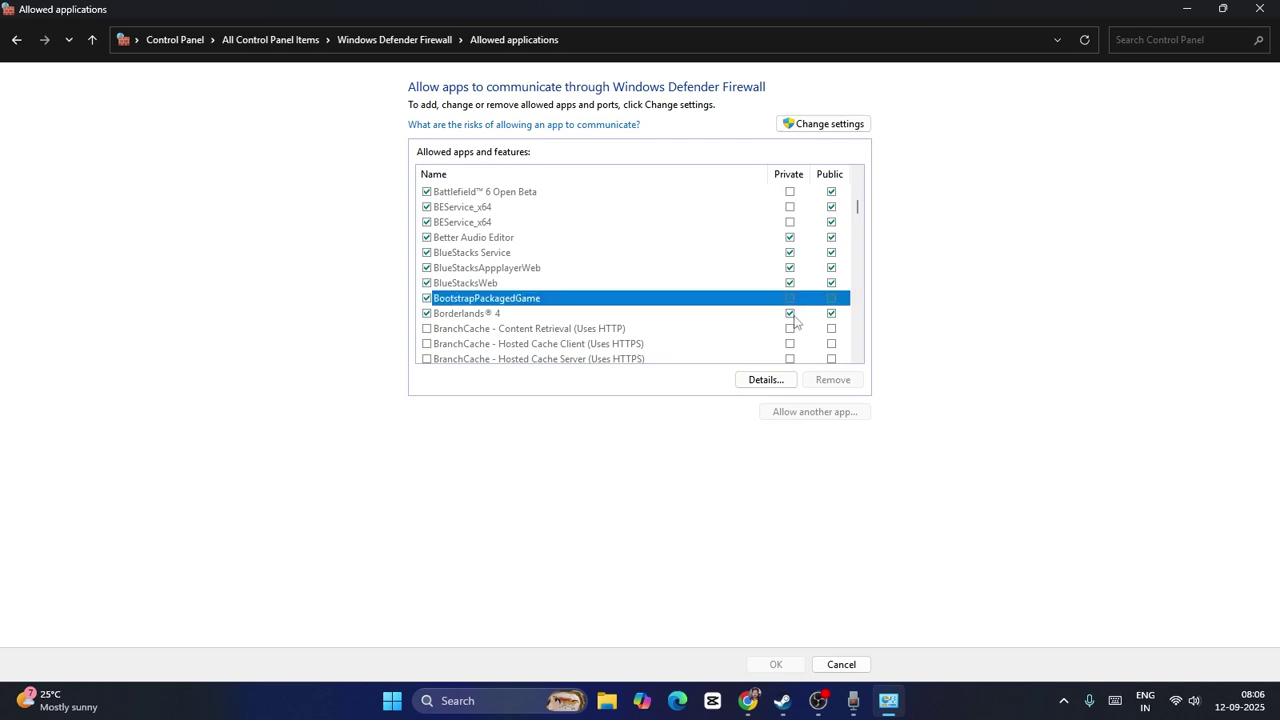
{"action": "left_click", "coordinate": [793, 315]}
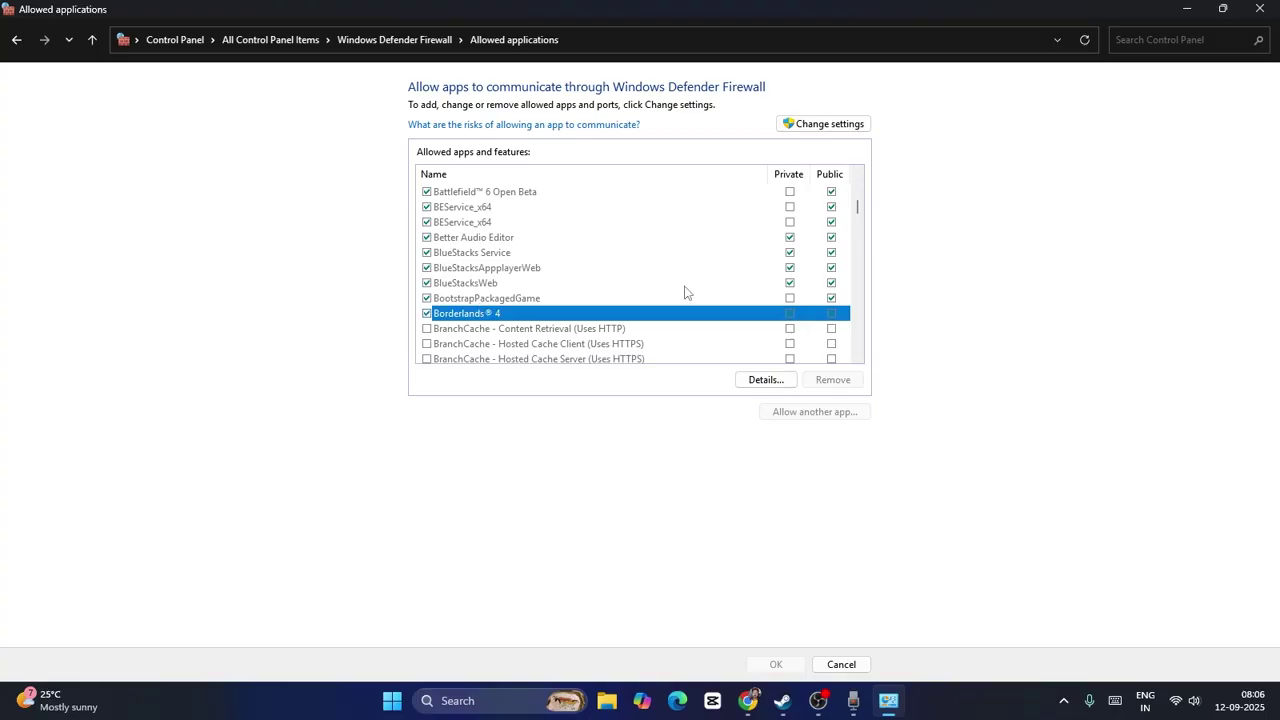
{"action": "left_click", "coordinate": [820, 124]}
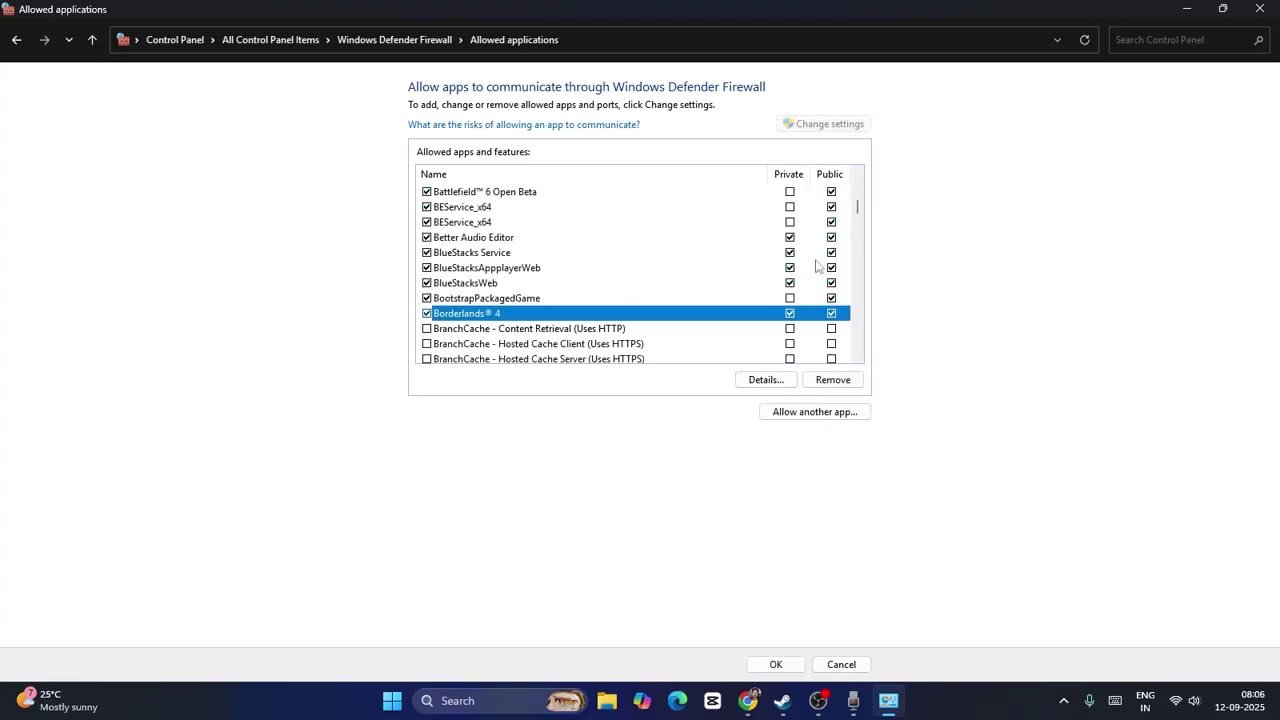
Add the Borderlands4 application from E:\SteamLibrary\steamapps\common\Borderlands 4 to the allowed apps and also allow it on private networks
{"action": "left_click", "coordinate": [815, 411]}
{"action": "left_click", "coordinate": [755, 425]}
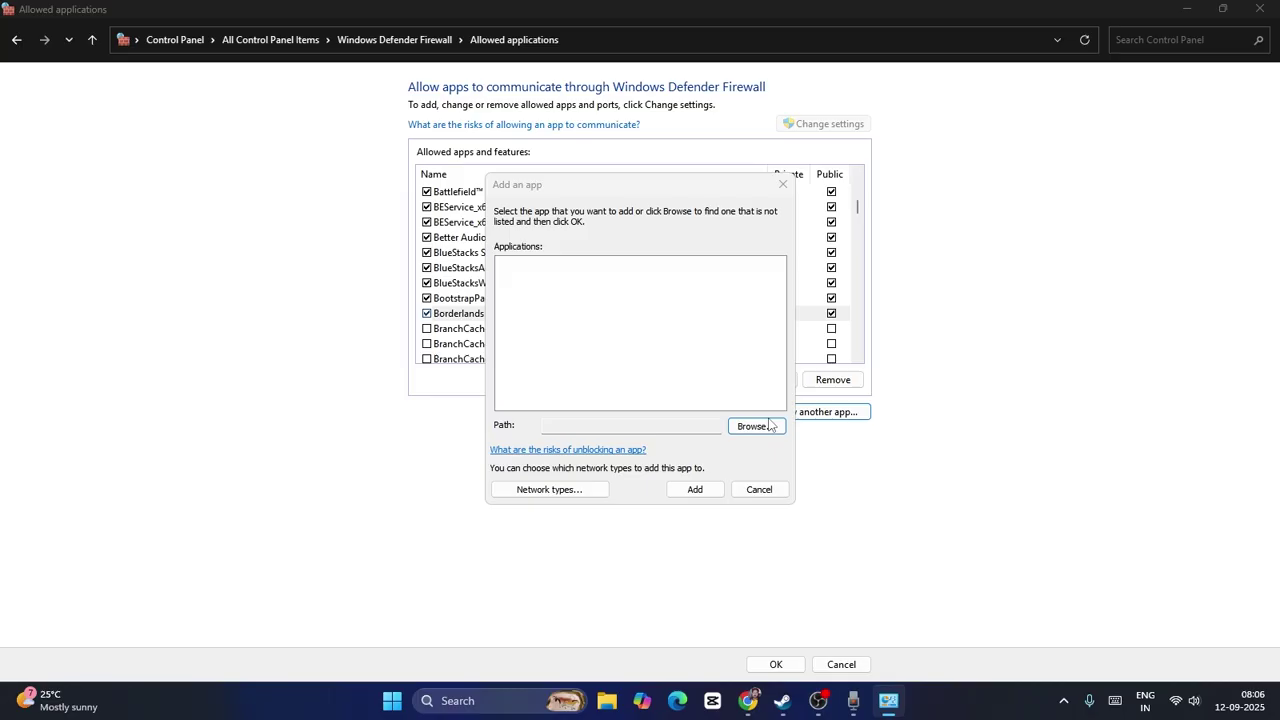
{"action": "left_click", "coordinate": [558, 455]}
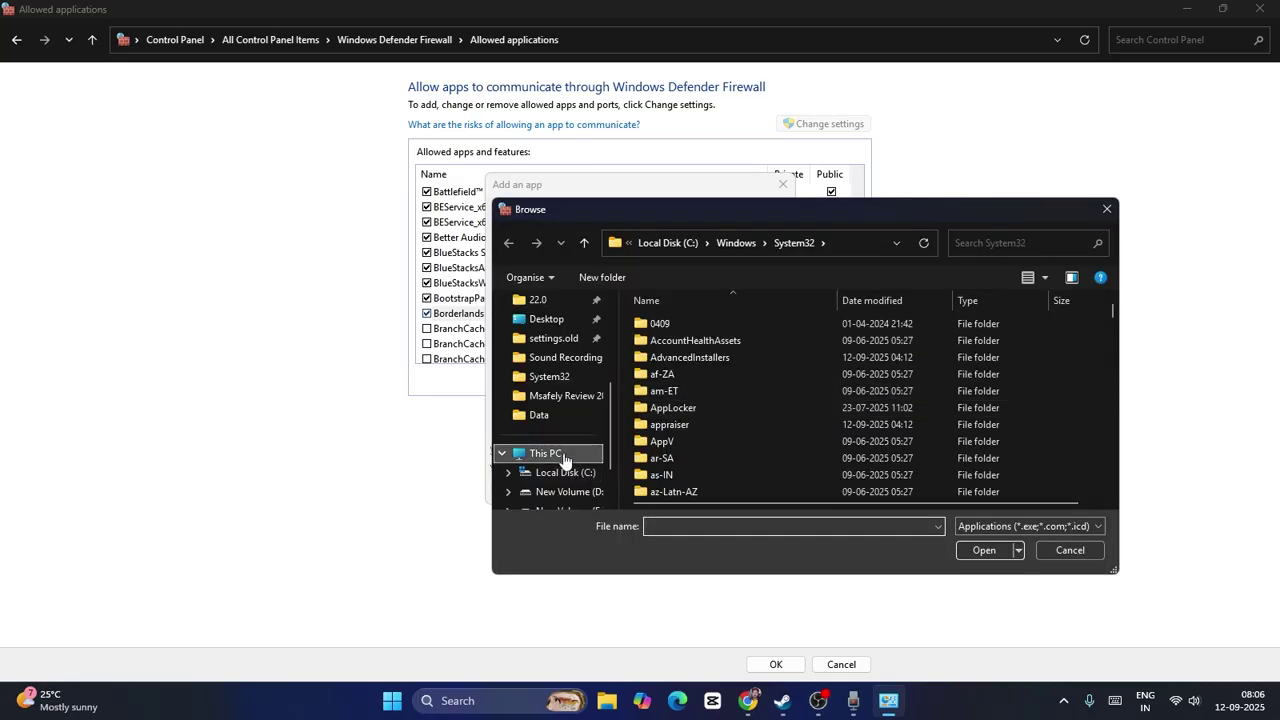
{"action": "double_click", "coordinate": [718, 396]}
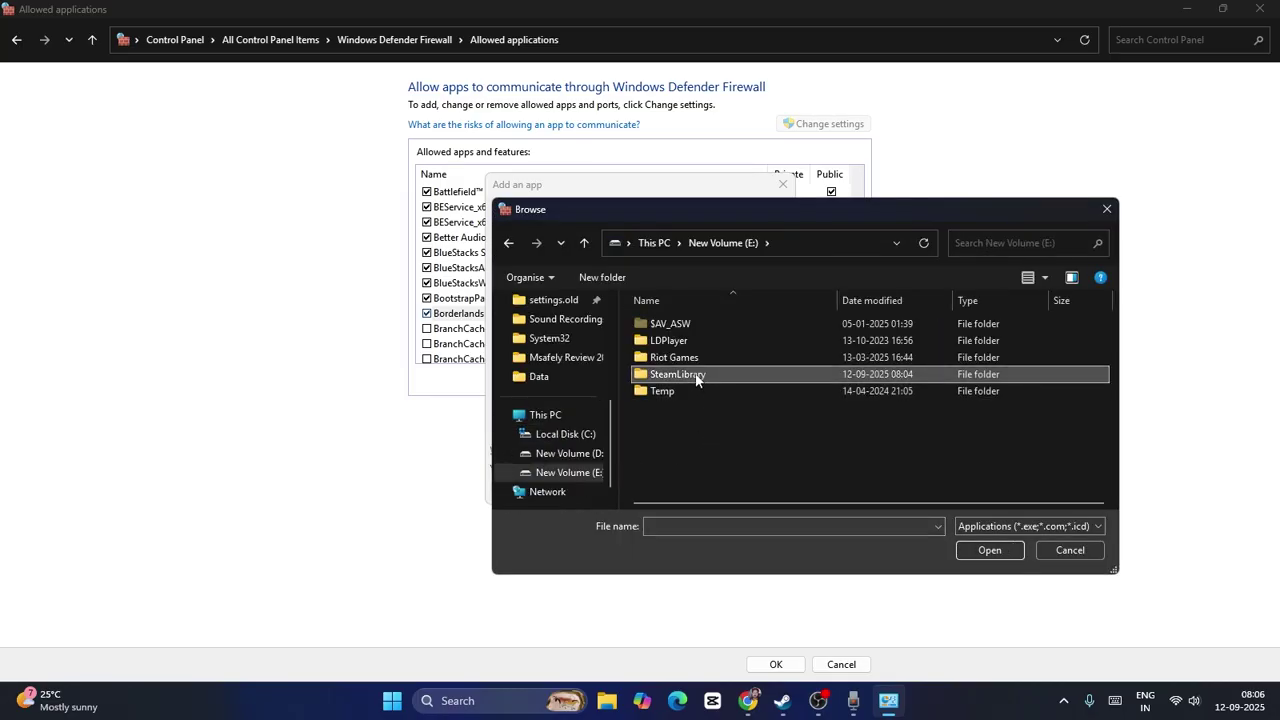
{"action": "double_click", "coordinate": [692, 372]}
{"action": "double_click", "coordinate": [687, 323]}
{"action": "double_click", "coordinate": [688, 324]}
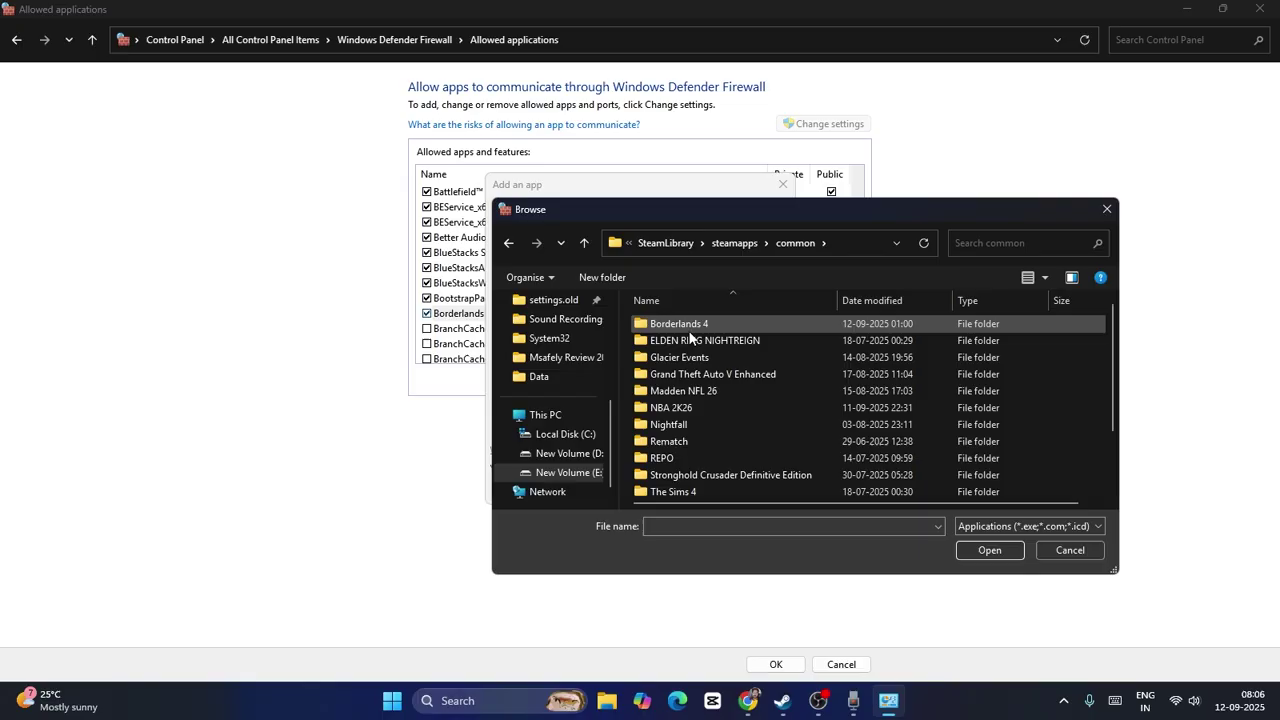
{"action": "double_click", "coordinate": [689, 325]}
{"action": "double_click", "coordinate": [691, 357]}
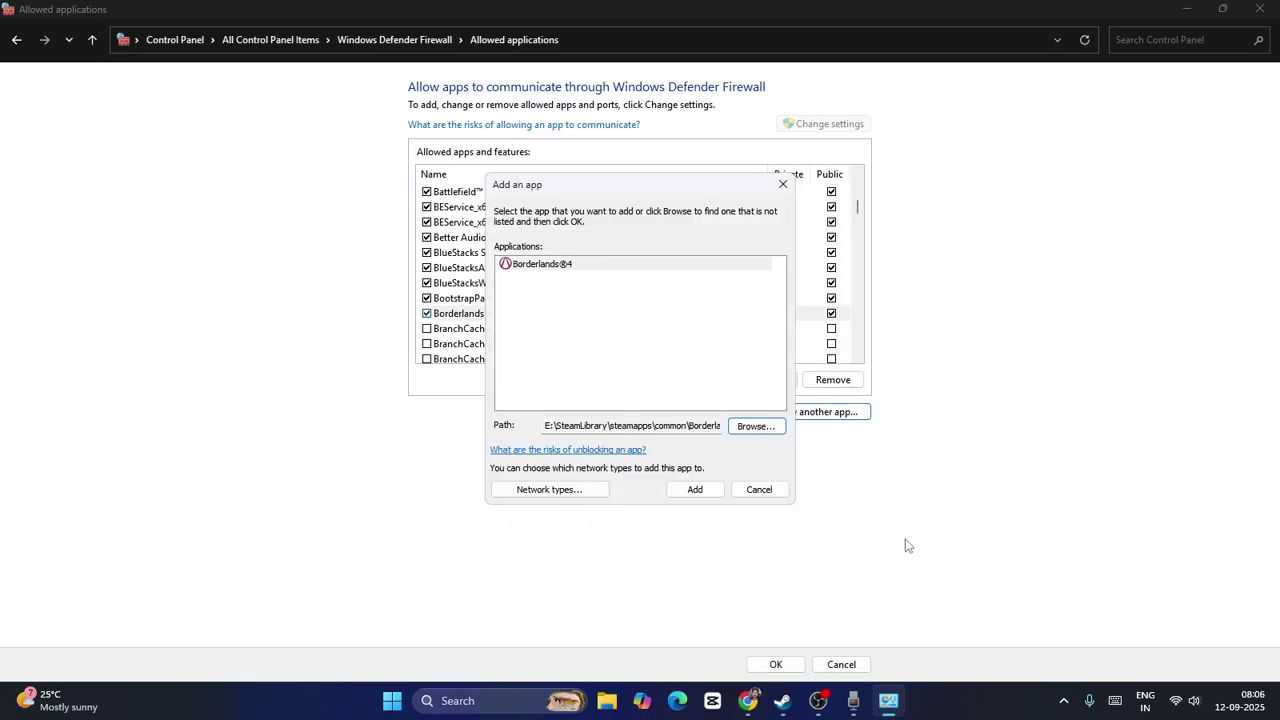
{"action": "left_click", "coordinate": [706, 489]}
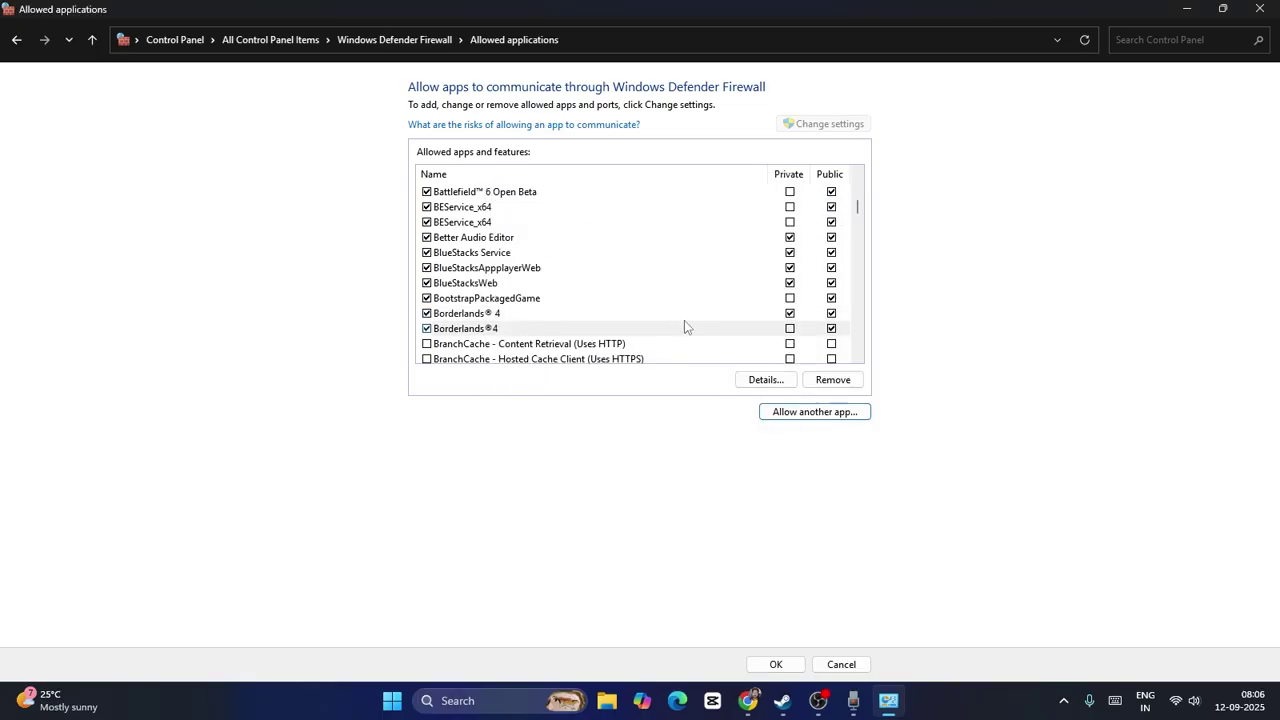
{"action": "left_click", "coordinate": [795, 334]}
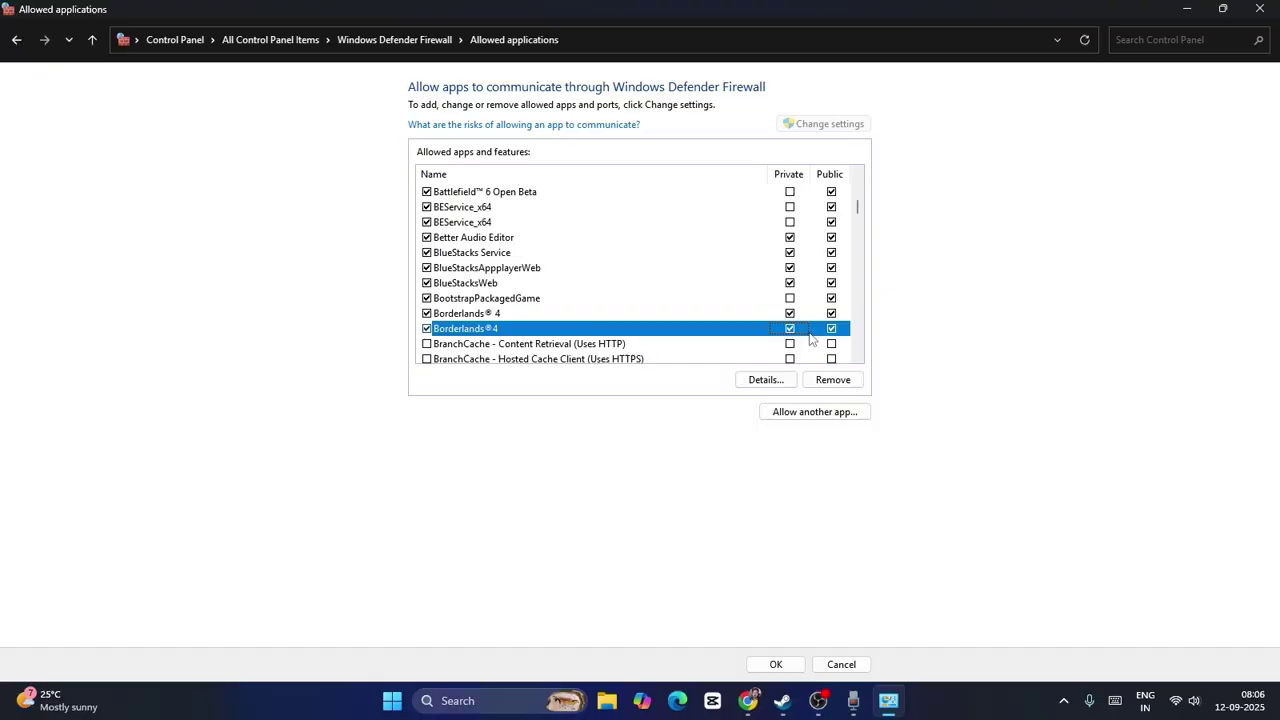
Try to add the Borderlands4 application from the game's OakGame\Binaries\Win64 folder to the allowed apps, and dismiss the add dialog
{"action": "left_click", "coordinate": [828, 412]}
{"action": "left_click", "coordinate": [755, 425]}
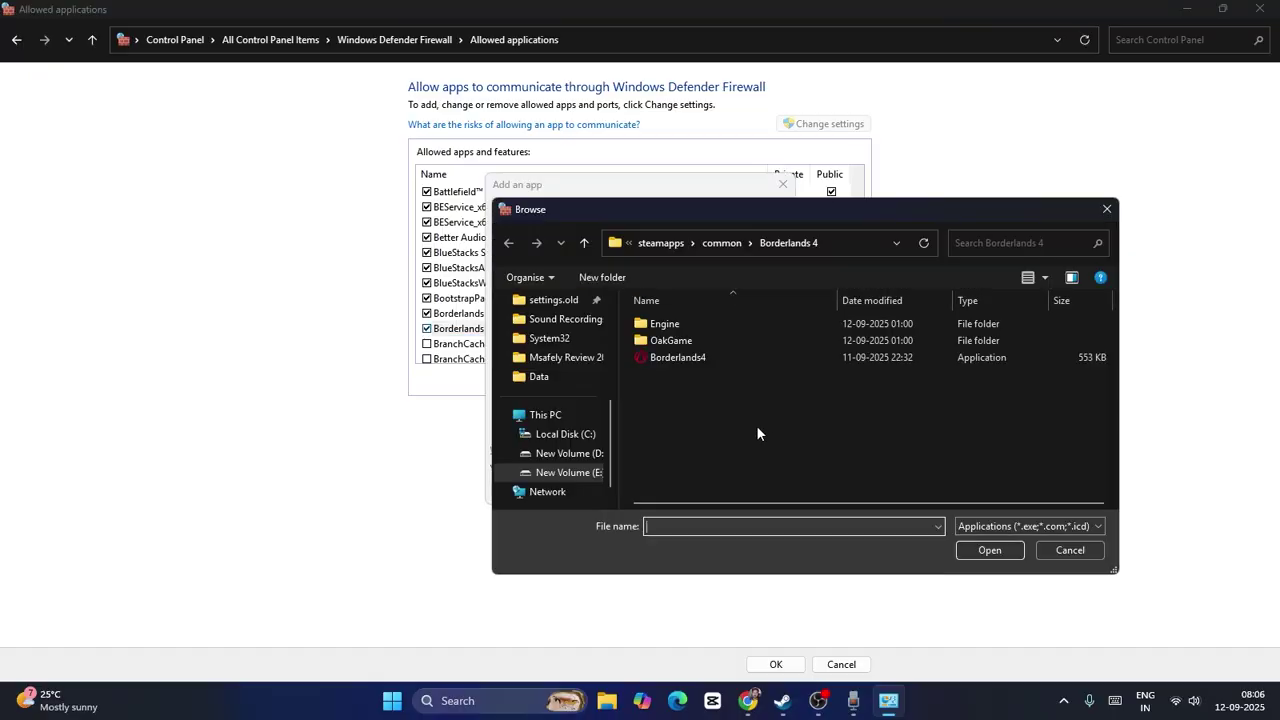
{"action": "double_click", "coordinate": [680, 340]}
{"action": "double_click", "coordinate": [680, 325]}
{"action": "double_click", "coordinate": [680, 325]}
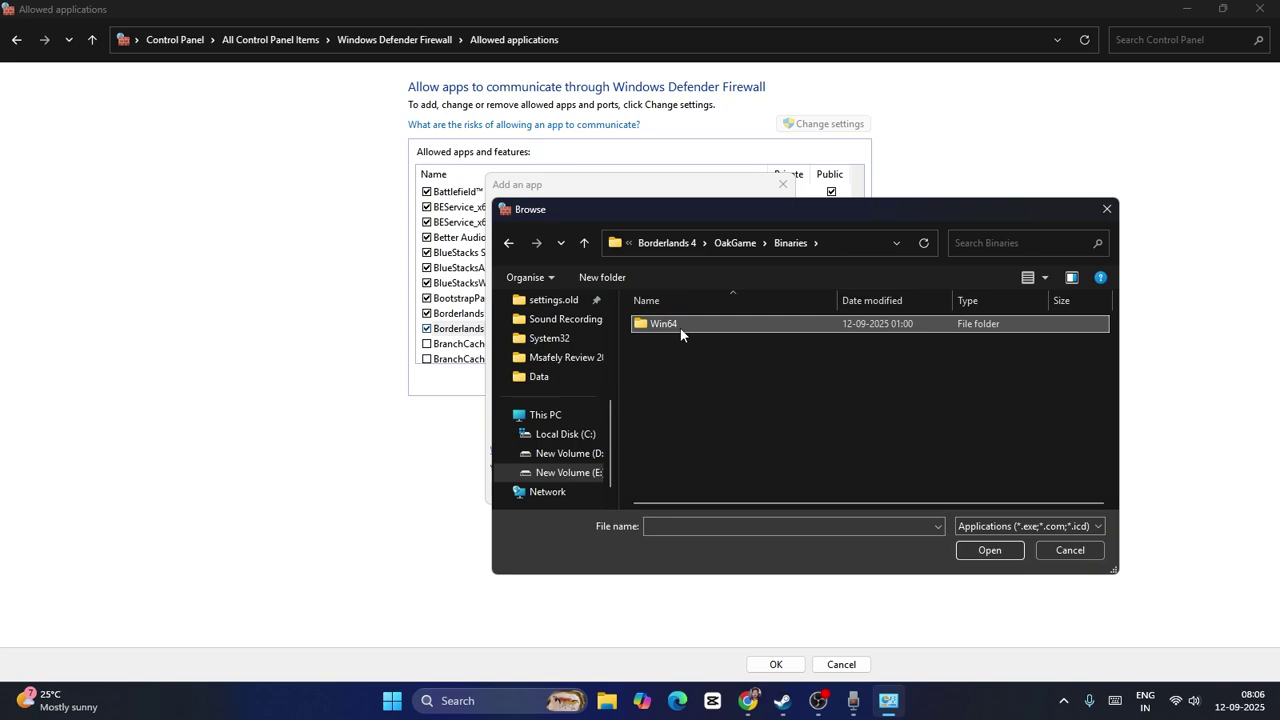
{"action": "left_click", "coordinate": [697, 342]}
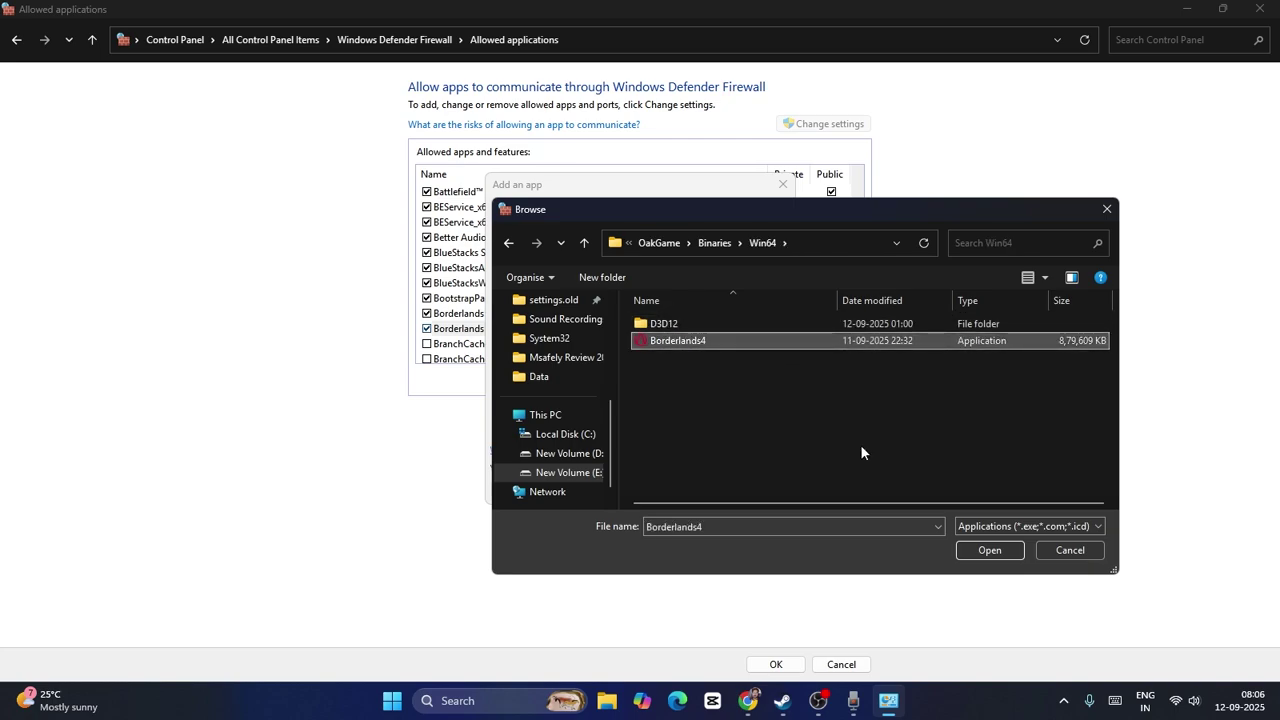
{"action": "left_click", "coordinate": [980, 550]}
{"action": "left_click", "coordinate": [695, 489]}
{"action": "left_click", "coordinate": [758, 411]}
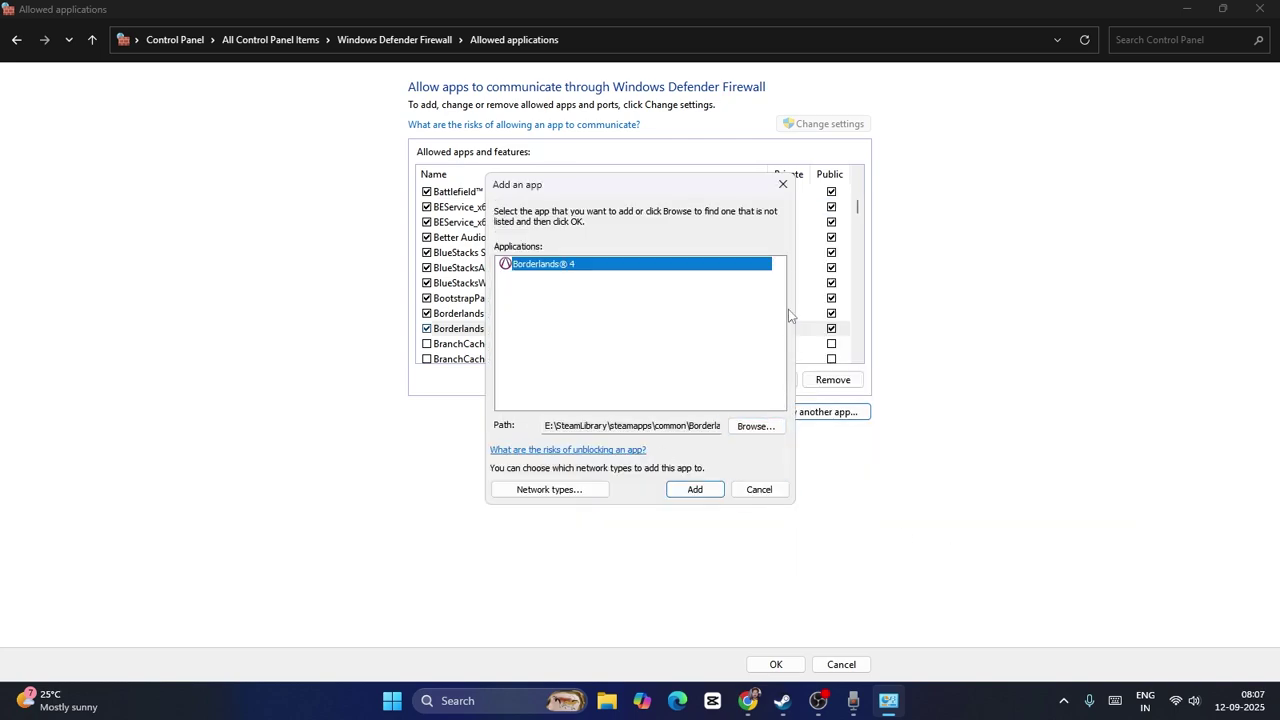
{"action": "left_click", "coordinate": [783, 185]}
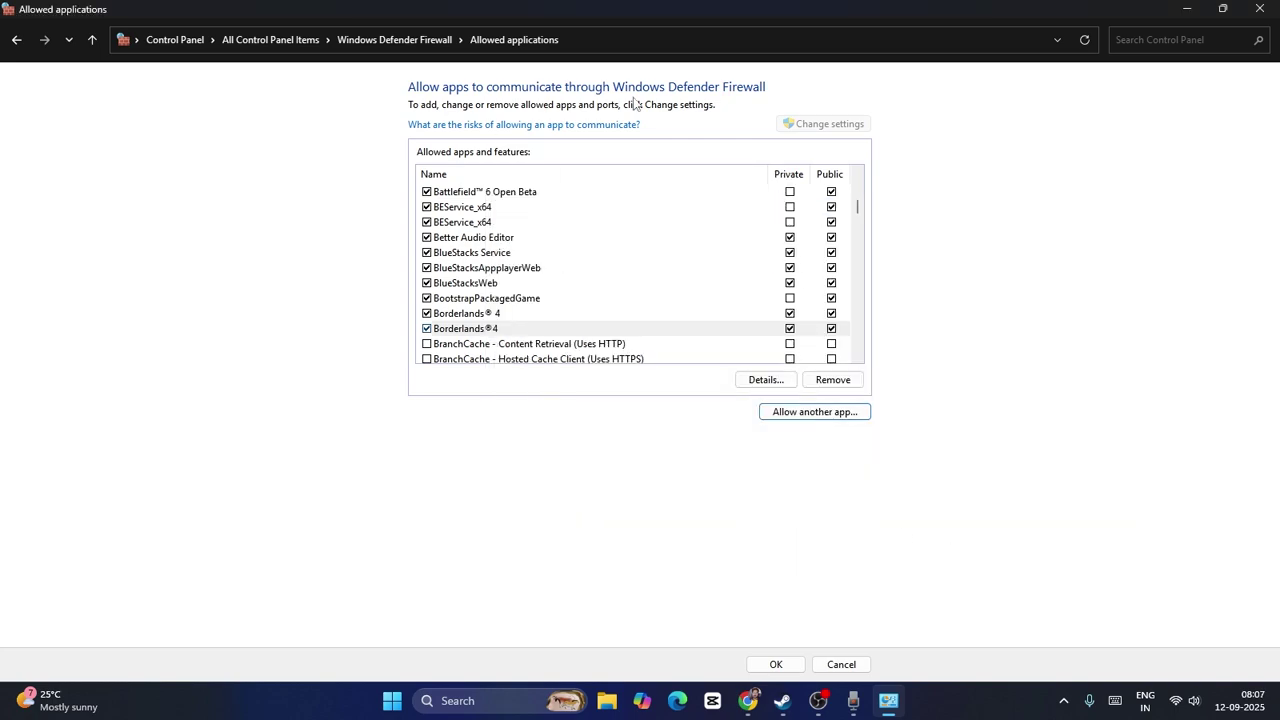
Close the firewall settings and browse the local files of Borderlands® 4 from the Steam library
{"action": "left_click", "coordinate": [1260, 10]}
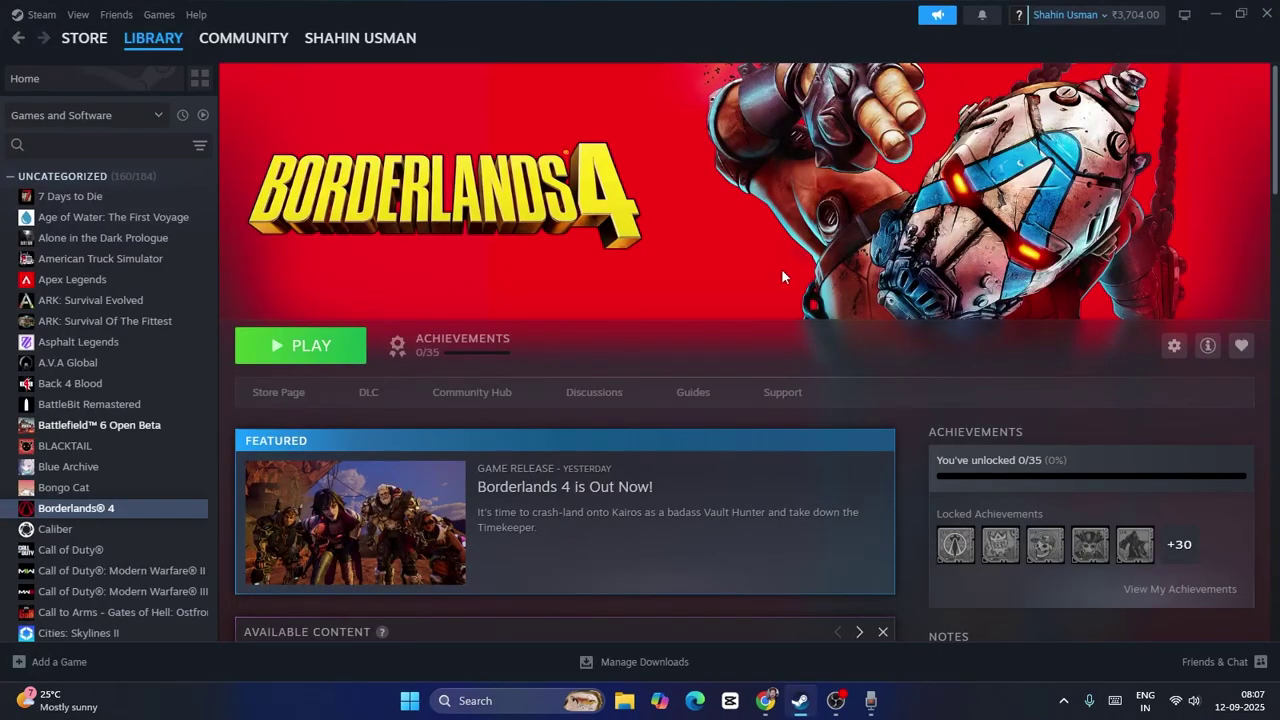
{"action": "right_click", "coordinate": [116, 512]}
{"action": "mouse_move", "coordinate": [172, 602]}
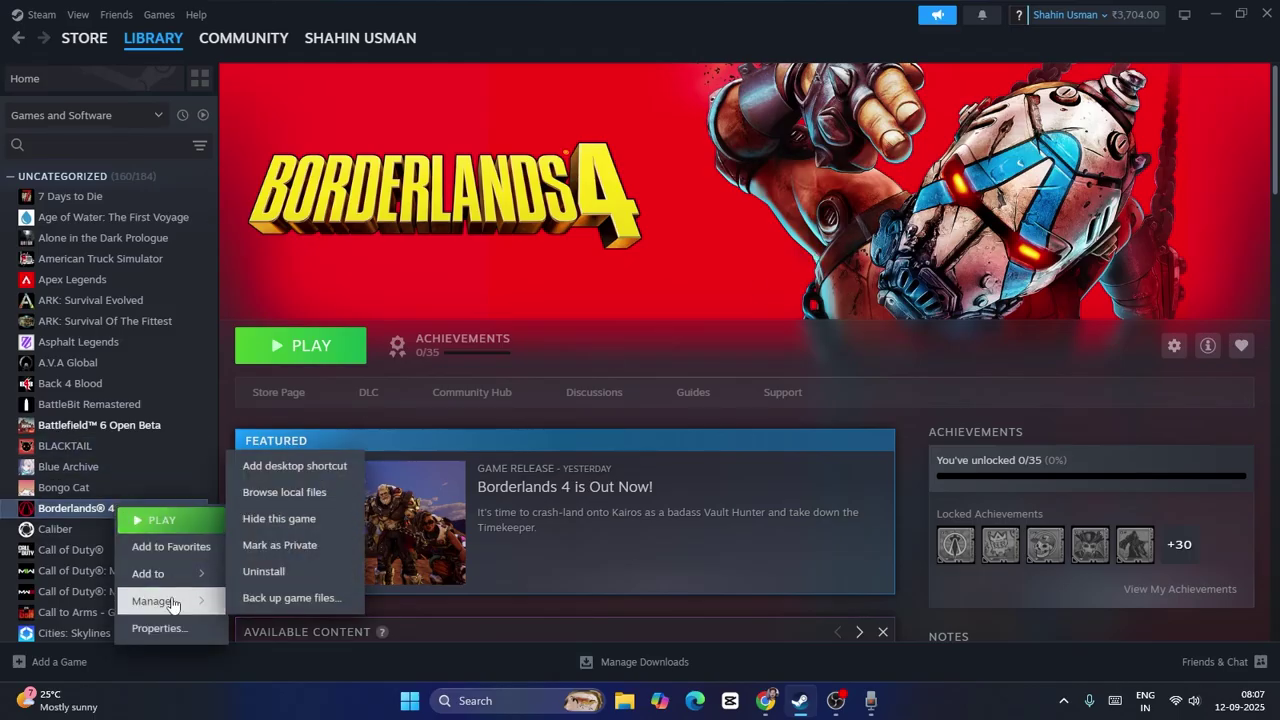
{"action": "left_click", "coordinate": [310, 492]}
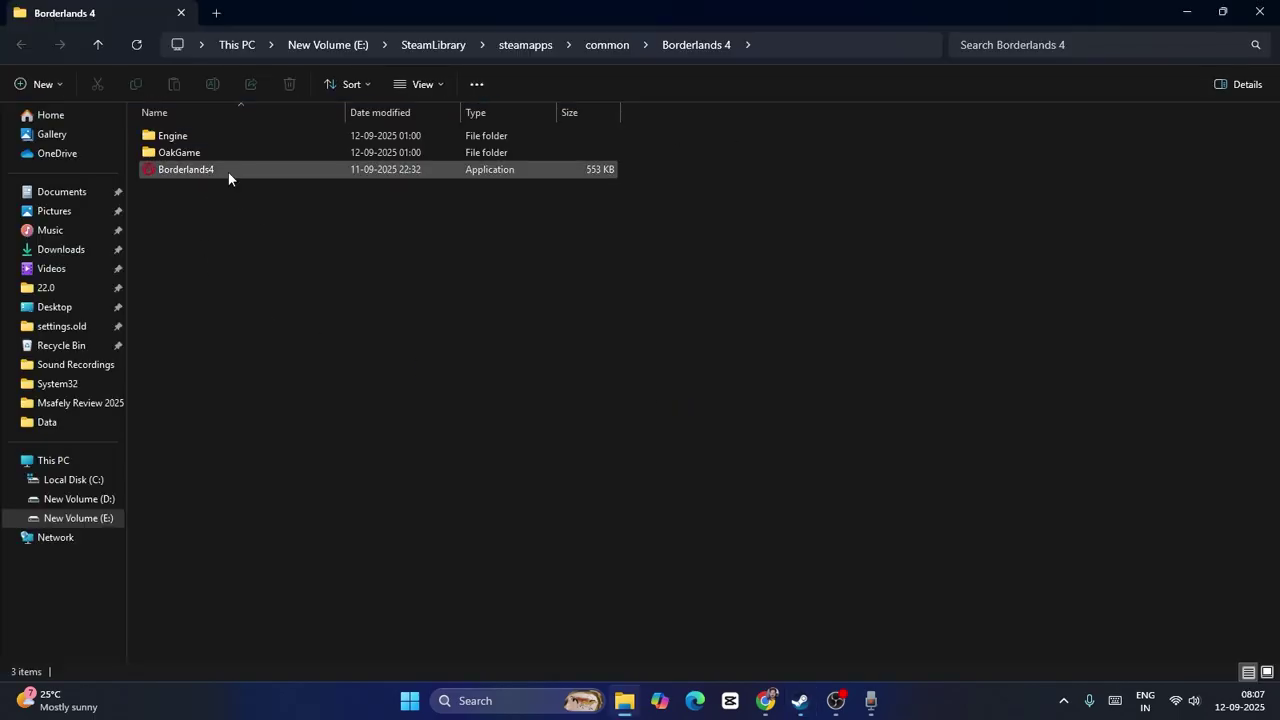
{"action": "left_click", "coordinate": [206, 174]}
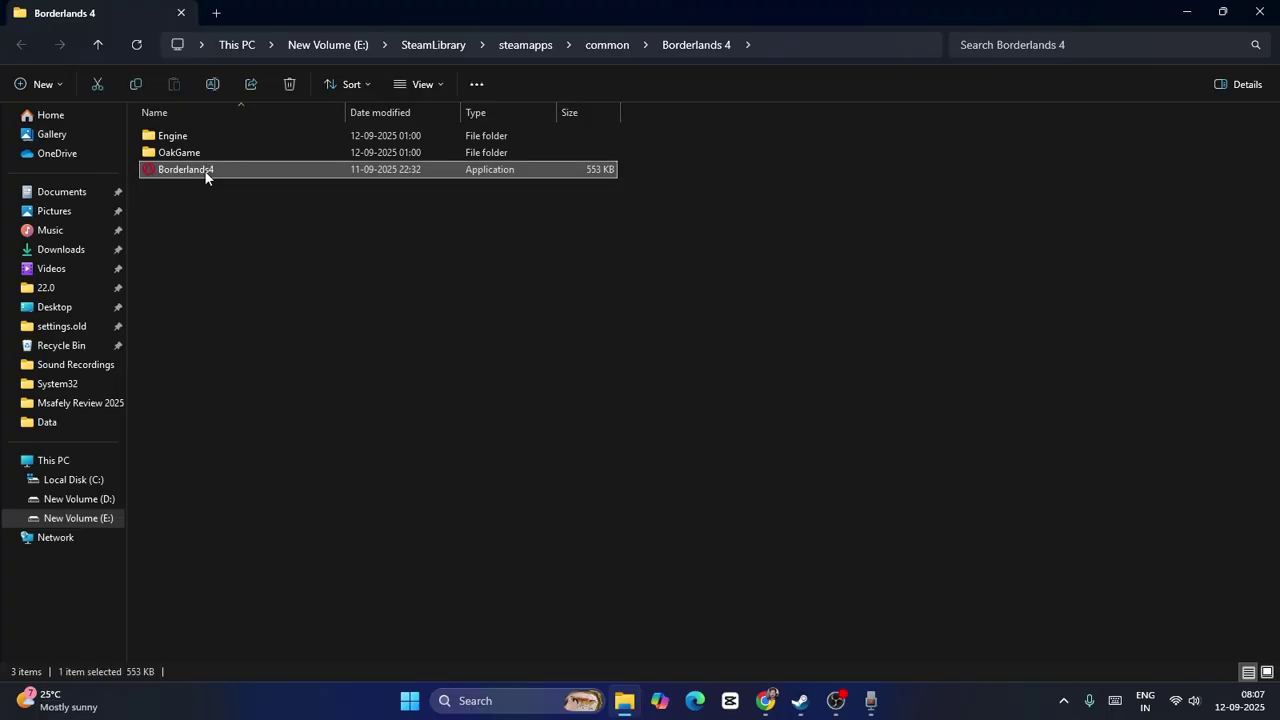
{"action": "right_click", "coordinate": [206, 172]}
{"action": "left_click", "coordinate": [650, 358]}
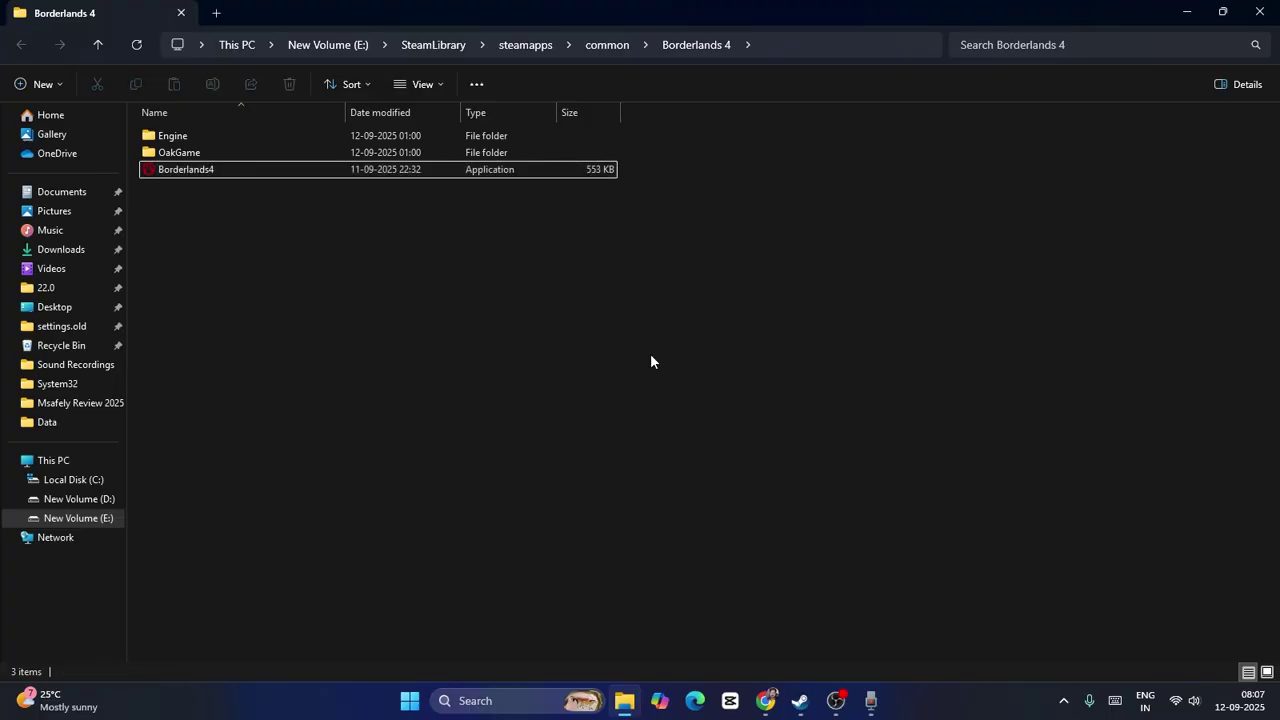
Go into the game's OakGame\Binaries\Win64 folder
{"action": "left_click", "coordinate": [193, 156]}
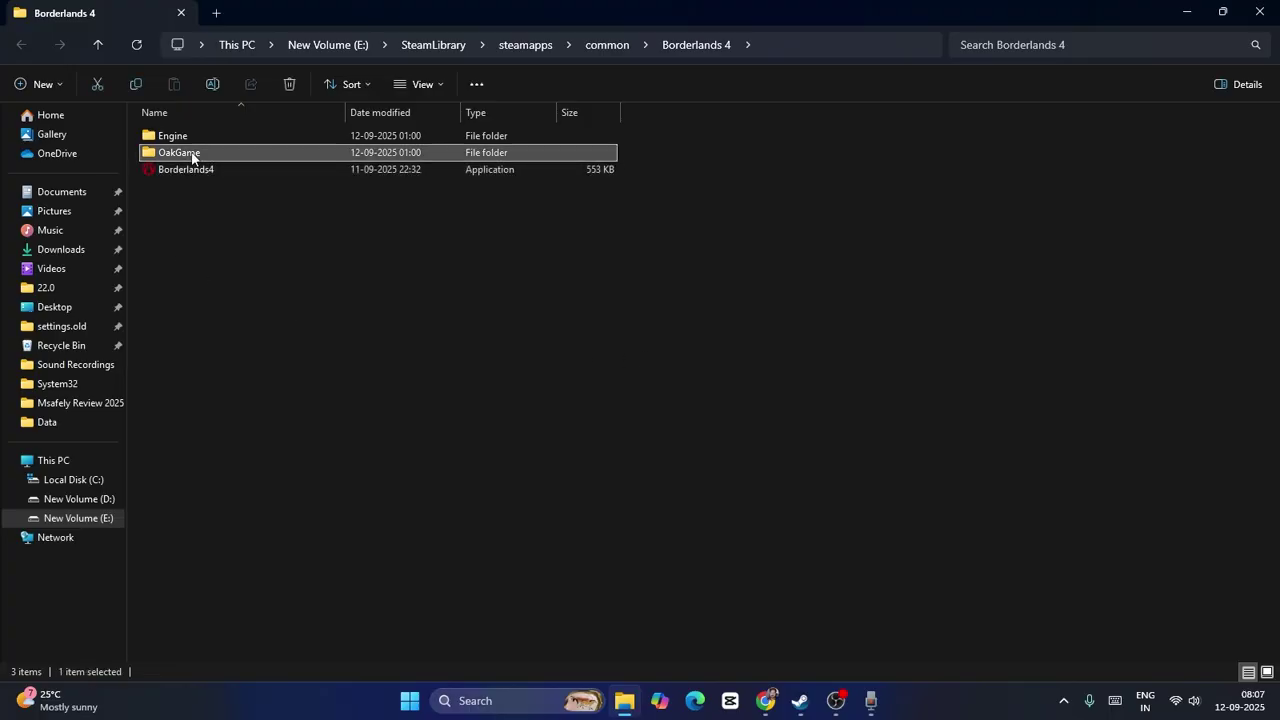
{"action": "double_click", "coordinate": [193, 155]}
{"action": "double_click", "coordinate": [185, 137]}
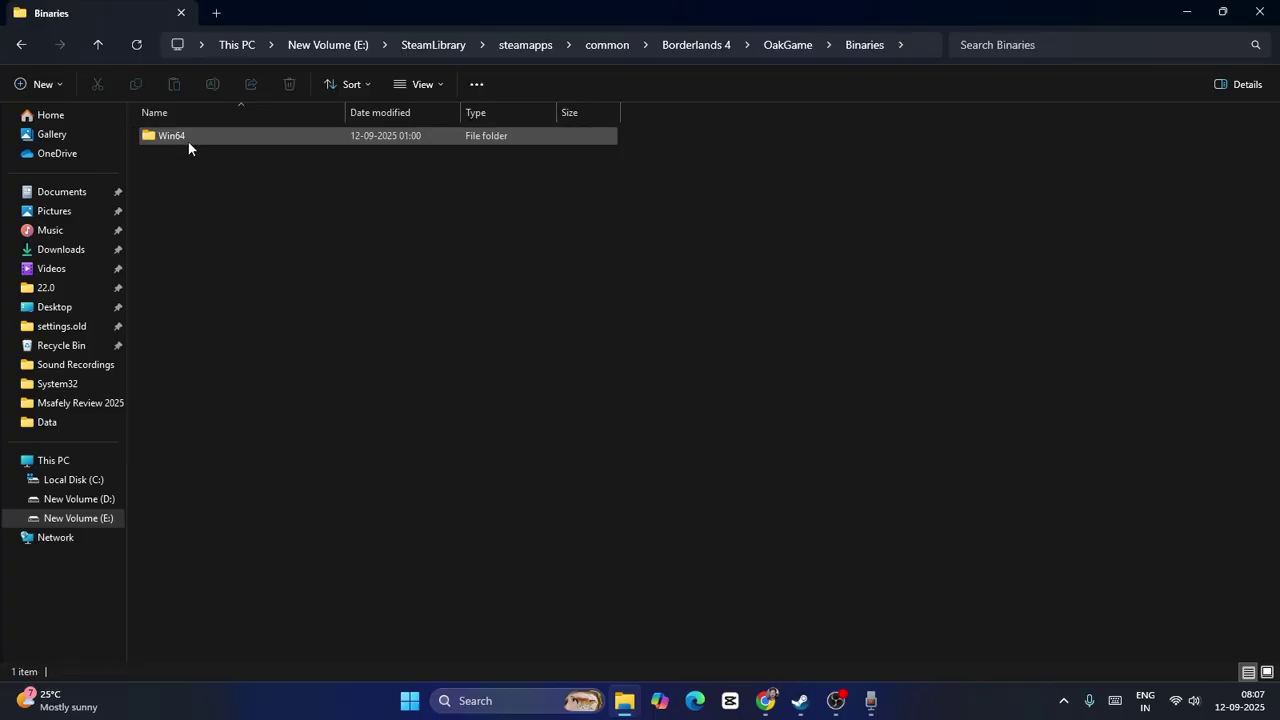
{"action": "double_click", "coordinate": [188, 141]}
Open the properties of the Borderlands4 application in the Win64 folder and show its compatibility settings
{"action": "left_click", "coordinate": [198, 320]}
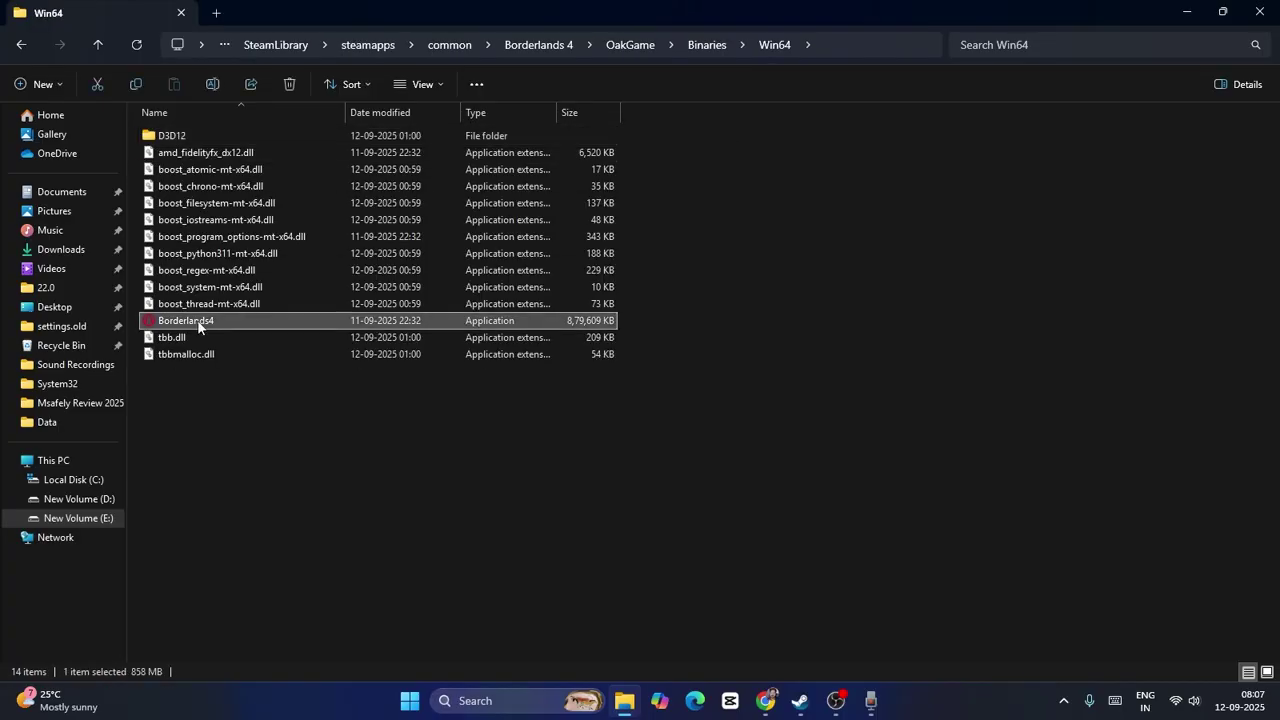
{"action": "right_click", "coordinate": [198, 322]}
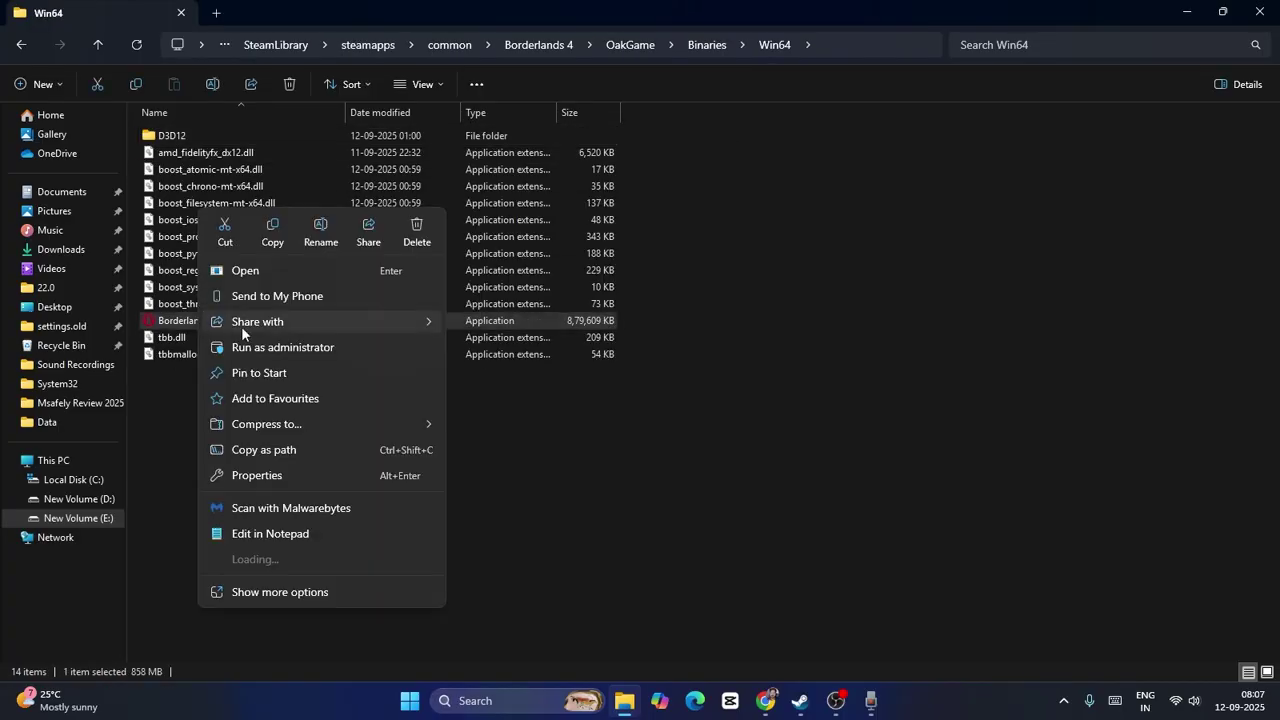
{"action": "left_click", "coordinate": [655, 435]}
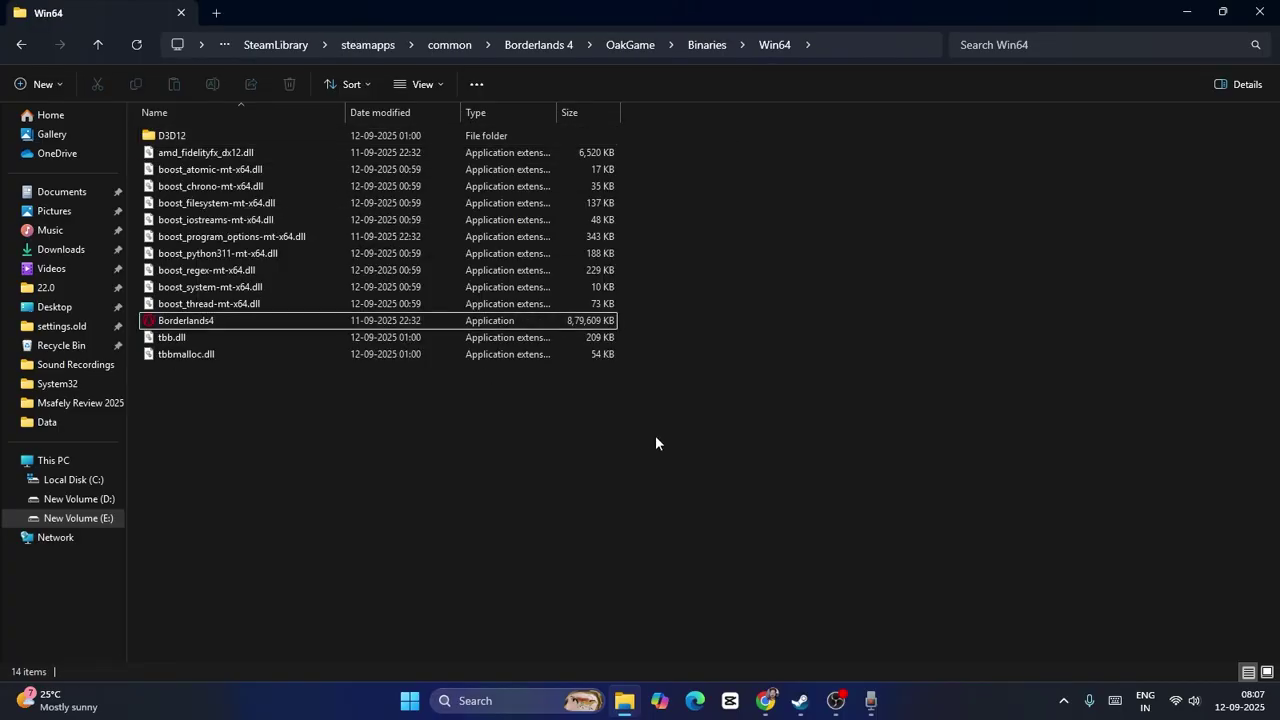
{"action": "right_click", "coordinate": [227, 328]}
{"action": "left_click", "coordinate": [171, 322]}
{"action": "right_click", "coordinate": [171, 322]}
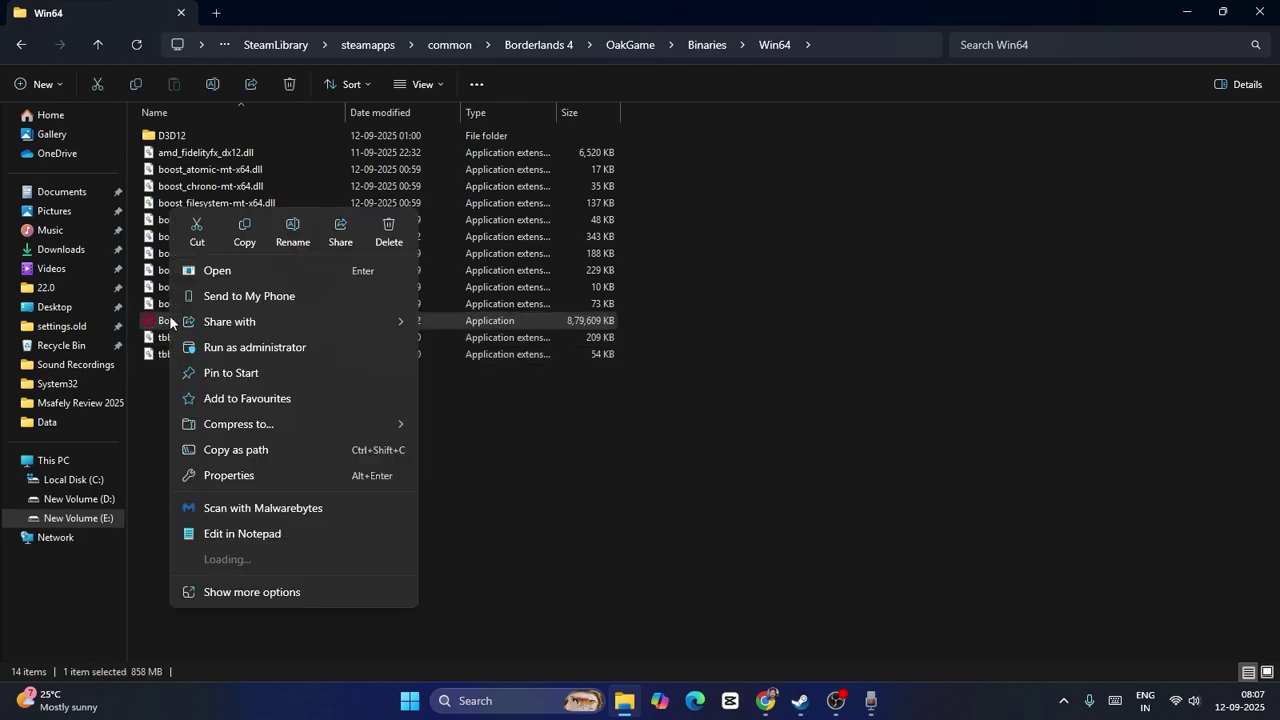
{"action": "left_click", "coordinate": [251, 591]}
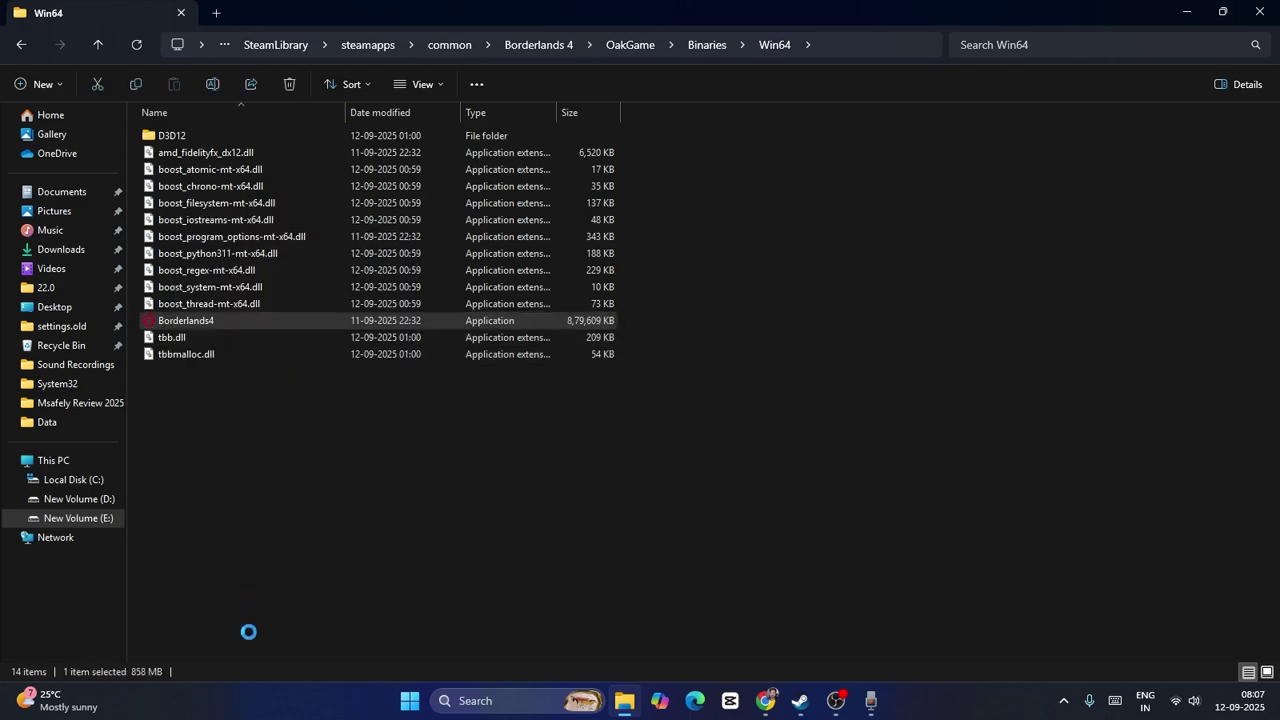
{"action": "left_click", "coordinate": [247, 666]}
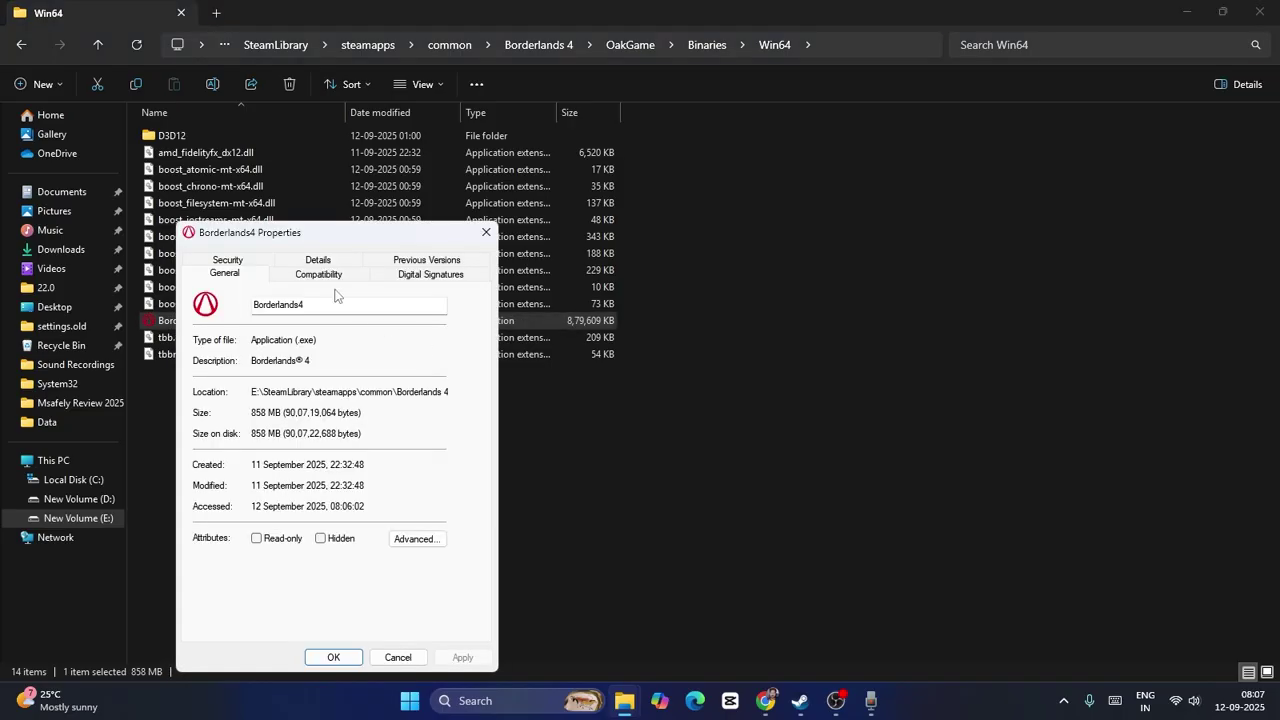
{"action": "left_click", "coordinate": [336, 277]}
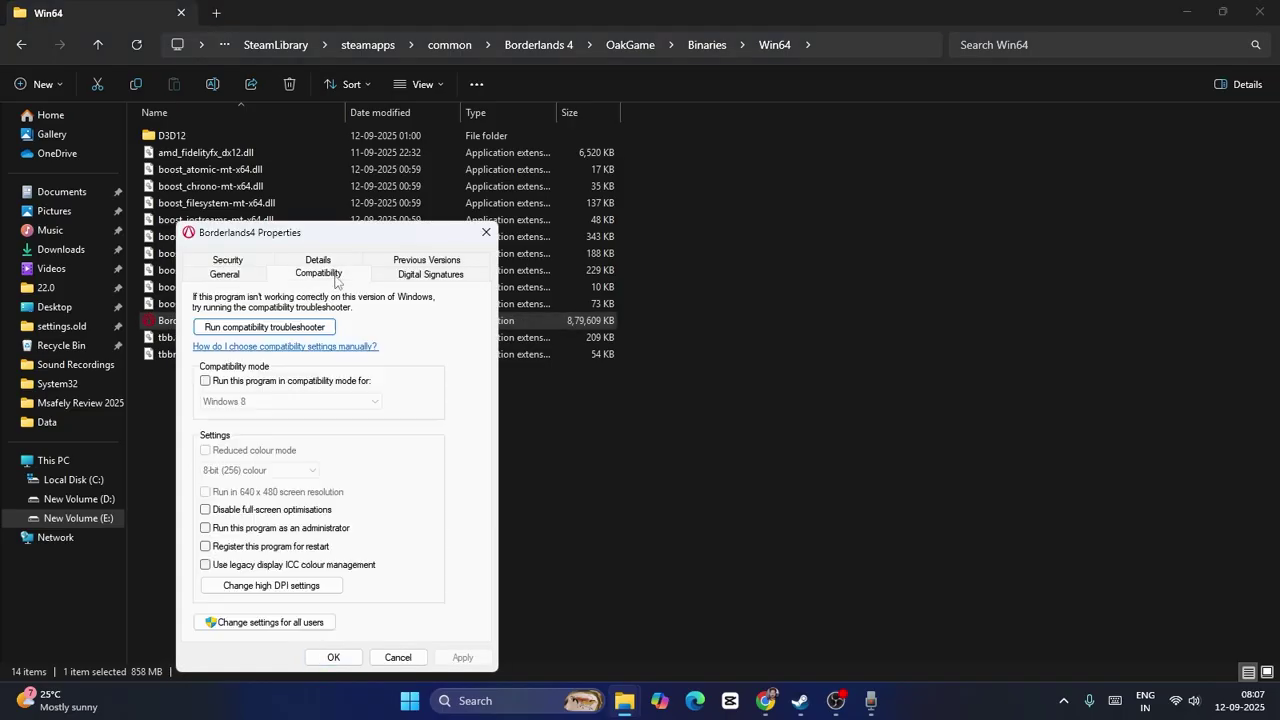
Enable Windows 8 compatibility mode, disable full-screen optimisations and run the program as an administrator, apply the settings and close the folder window
{"action": "left_click", "coordinate": [206, 382]}
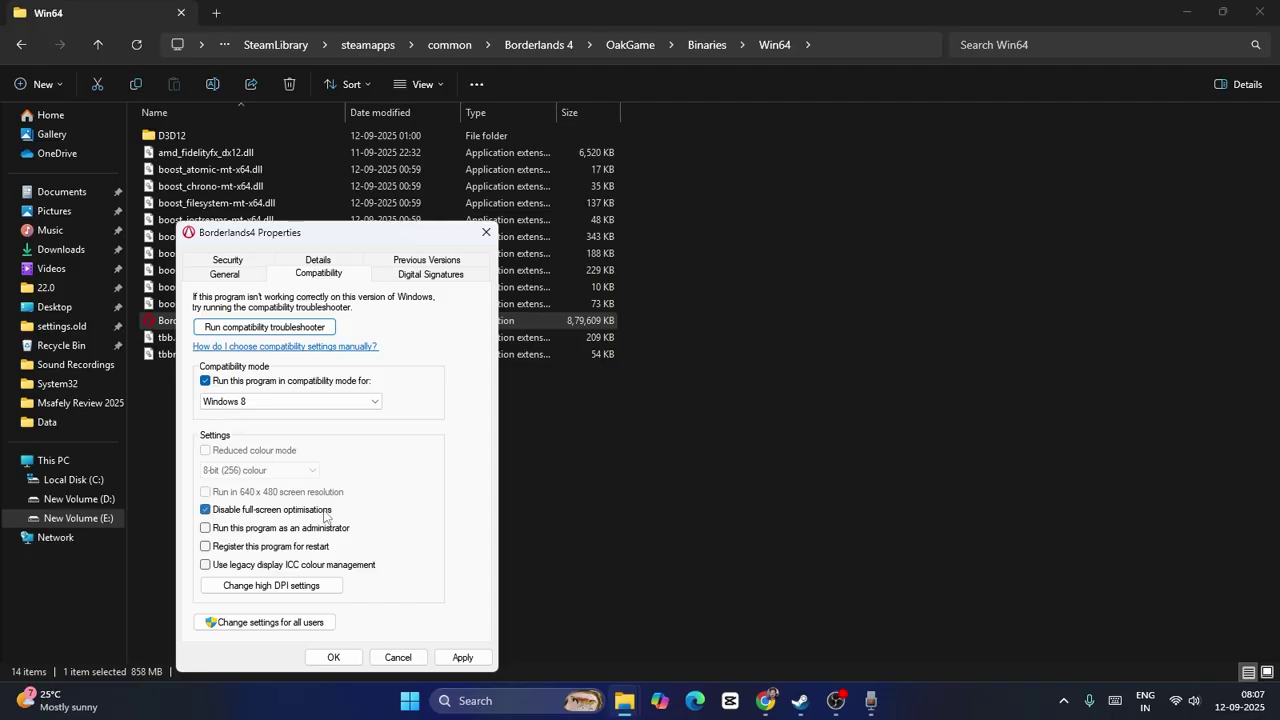
{"action": "left_click", "coordinate": [206, 529]}
{"action": "left_click", "coordinate": [463, 657]}
{"action": "left_click", "coordinate": [334, 657]}
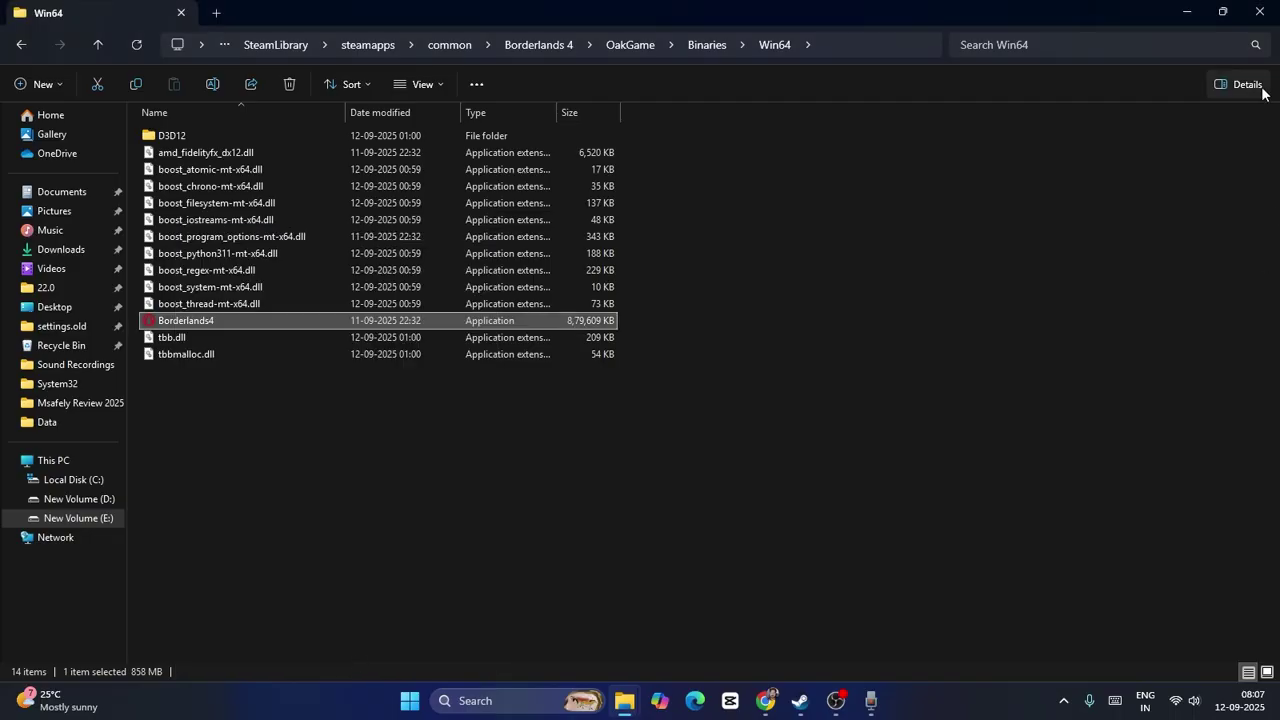
{"action": "left_click", "coordinate": [1259, 12]}
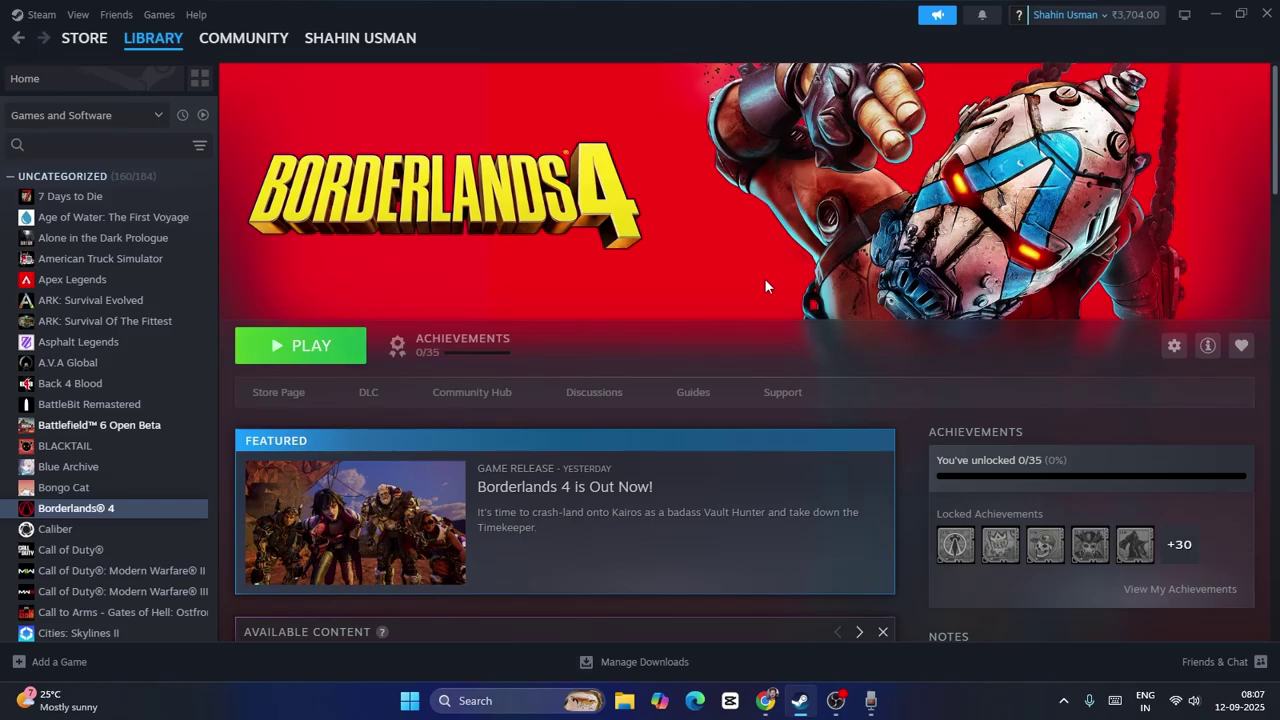
View the installed-files properties of Borderlands® 4 in Steam with the file integrity verification option, close them and minimize Steam
{"action": "right_click", "coordinate": [134, 508]}
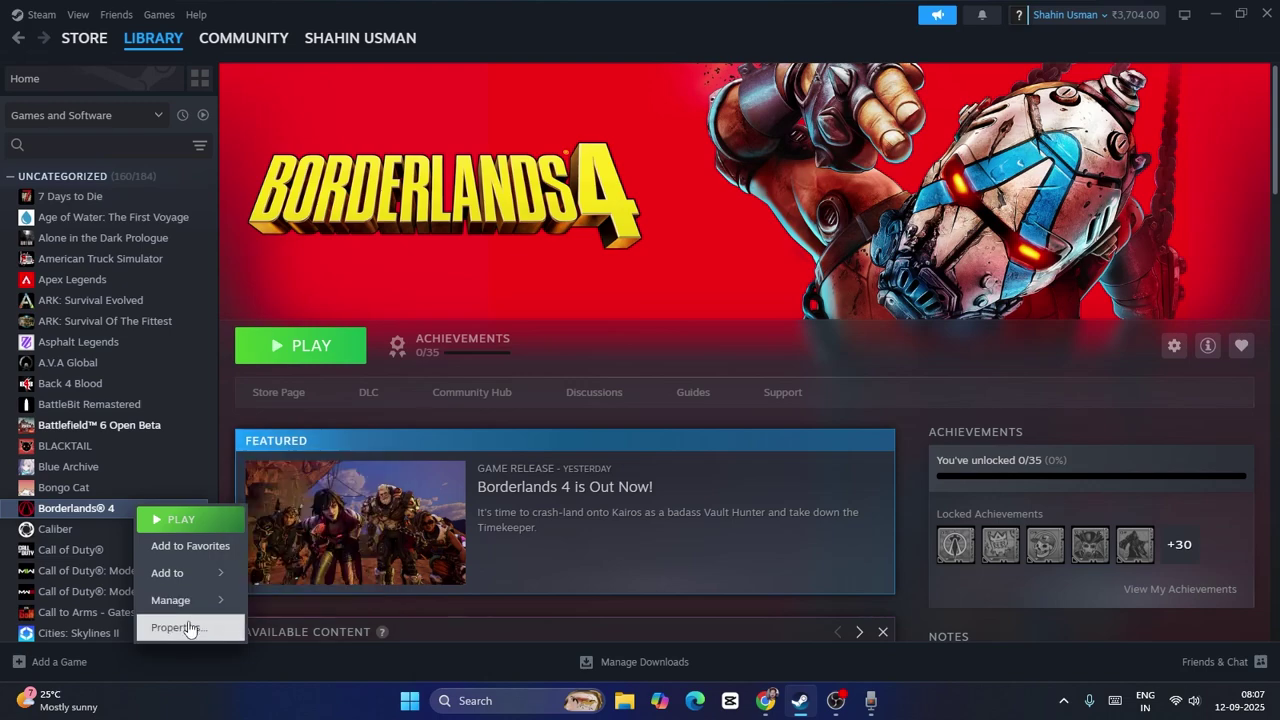
{"action": "left_click", "coordinate": [188, 628]}
{"action": "left_click", "coordinate": [395, 238]}
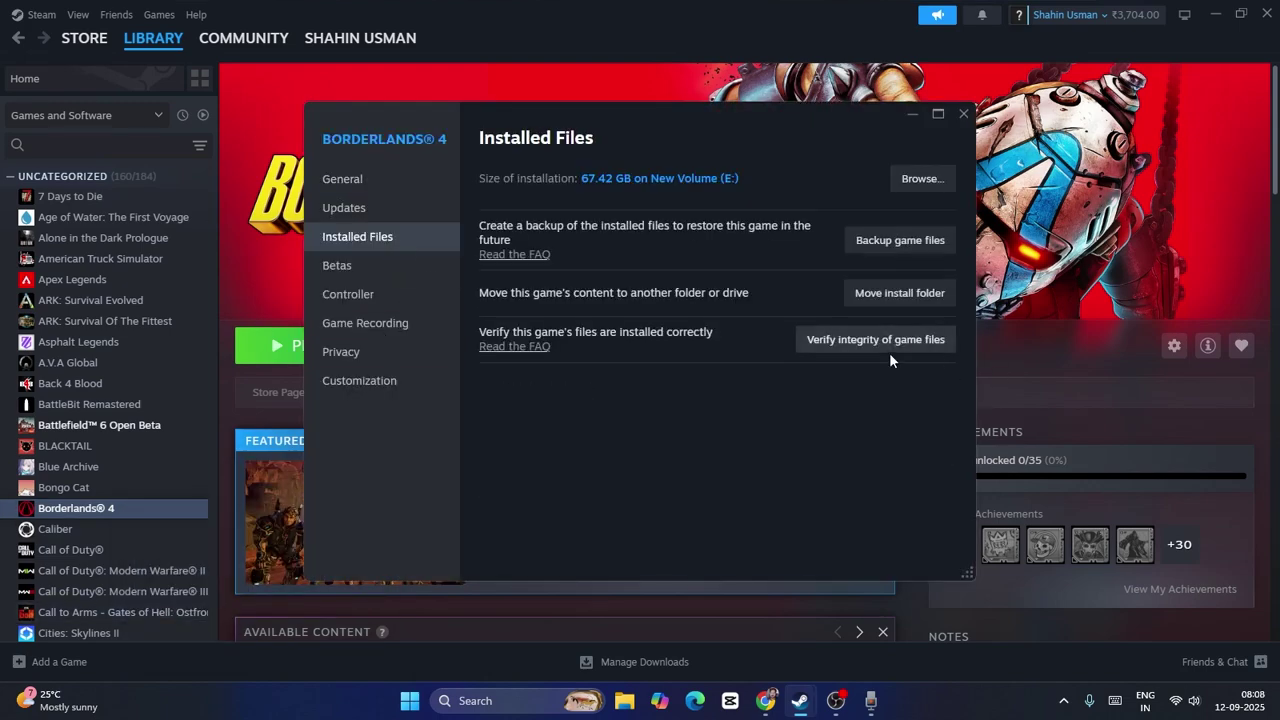
{"action": "left_click", "coordinate": [963, 113]}
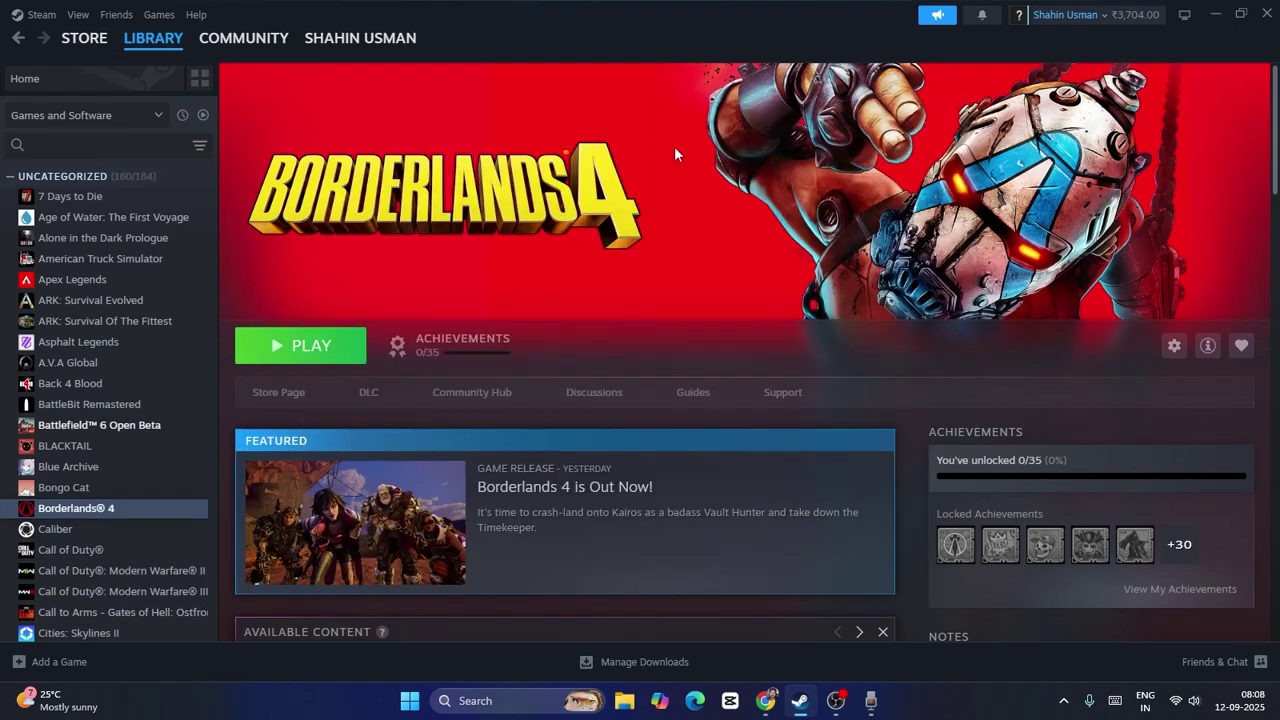
{"action": "left_click", "coordinate": [1216, 16]}
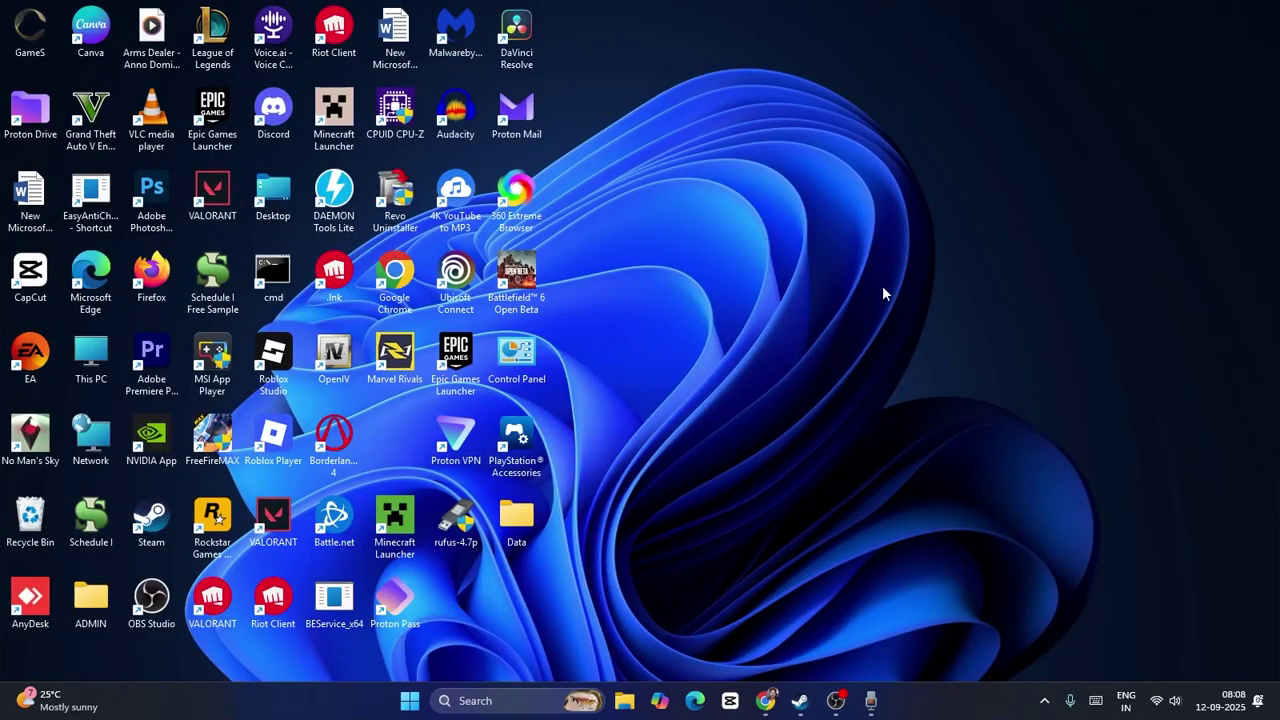